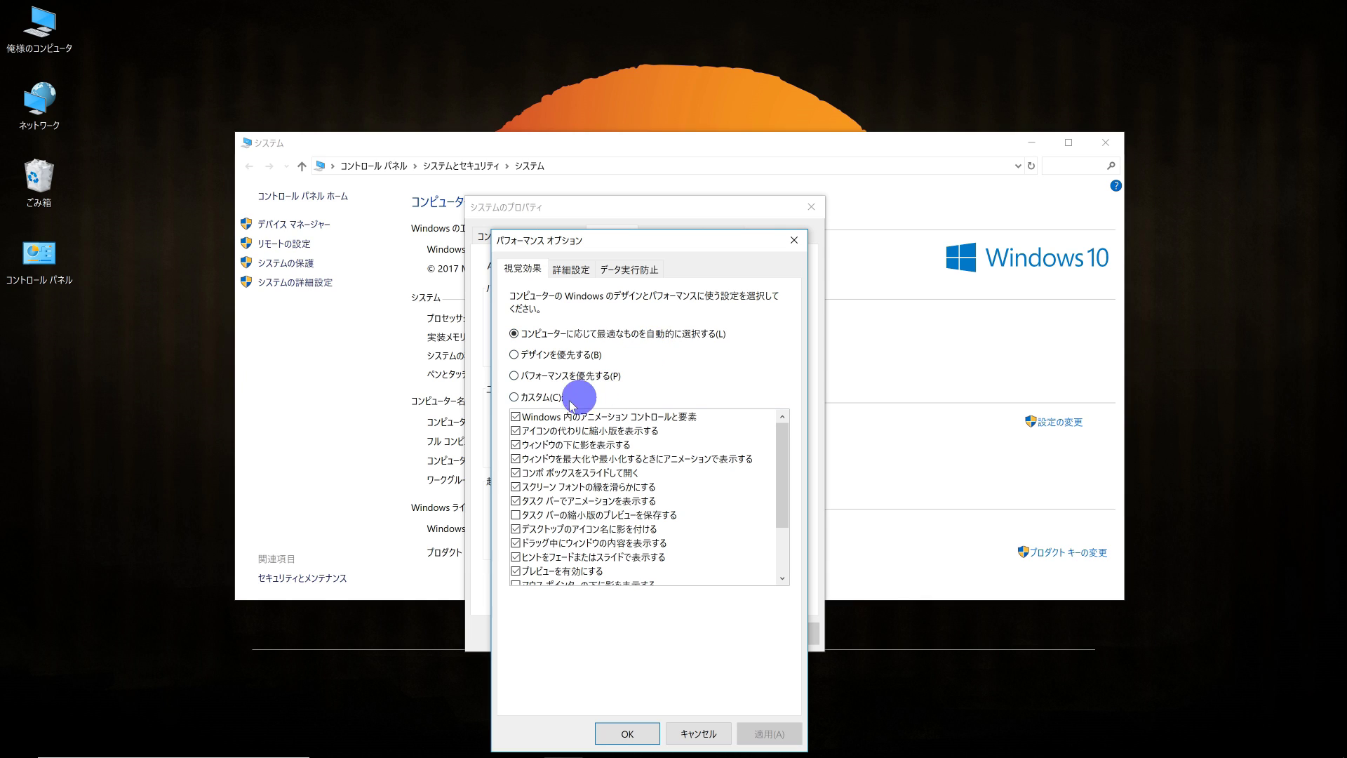
- Disable the visual effects "Windows 内のアニメーション コントロールと要素", "ウィンドウを最大化や最小化するときにアニメーションで表示する" and "タスク バーでアニメーションを表示する"
click(516, 417)
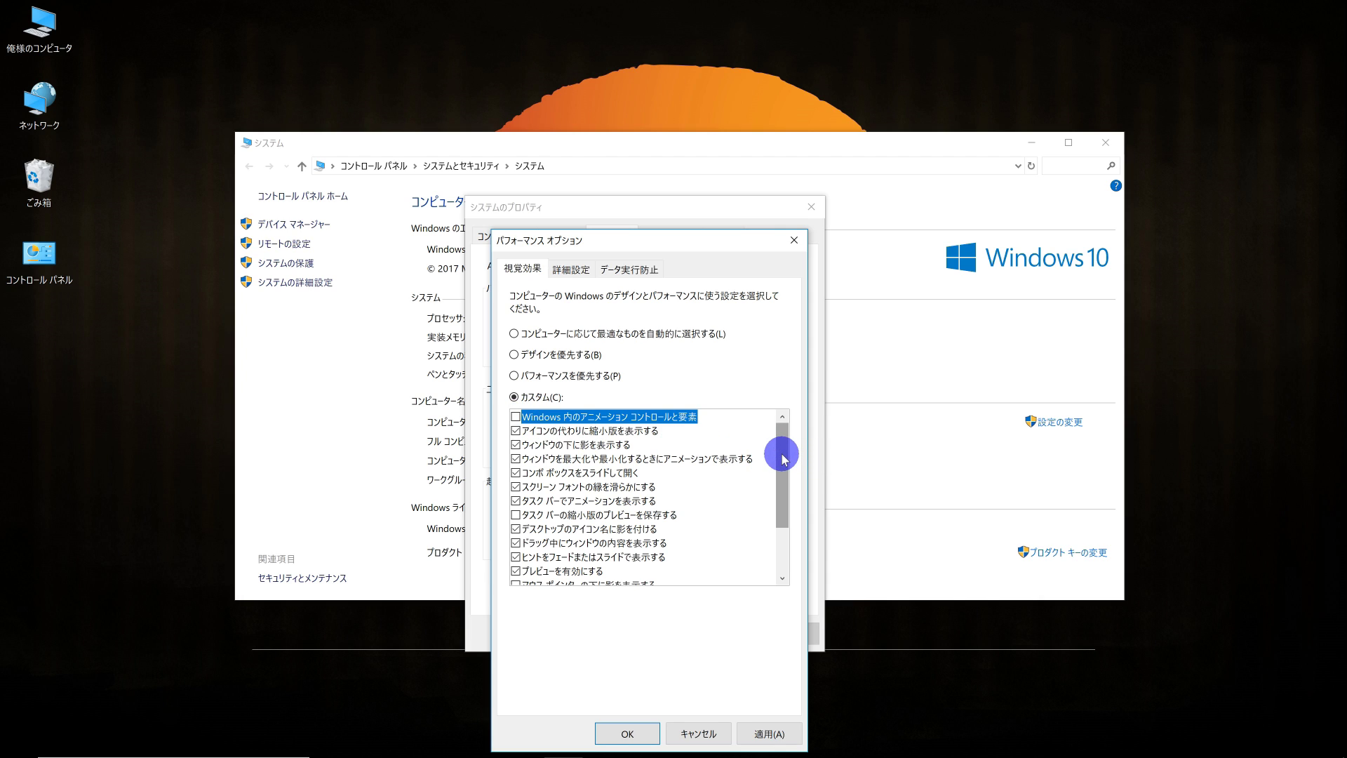
click(517, 460)
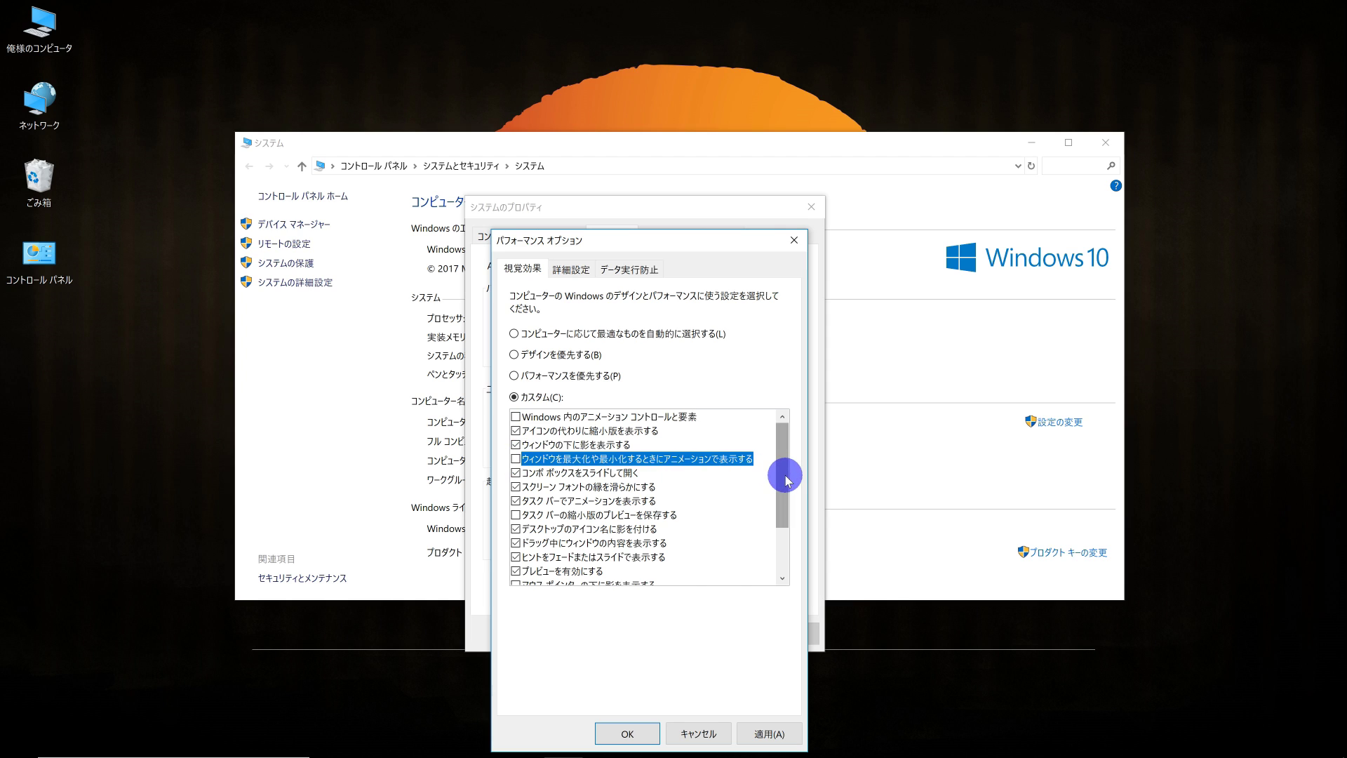
scroll(785, 481, down, 1)
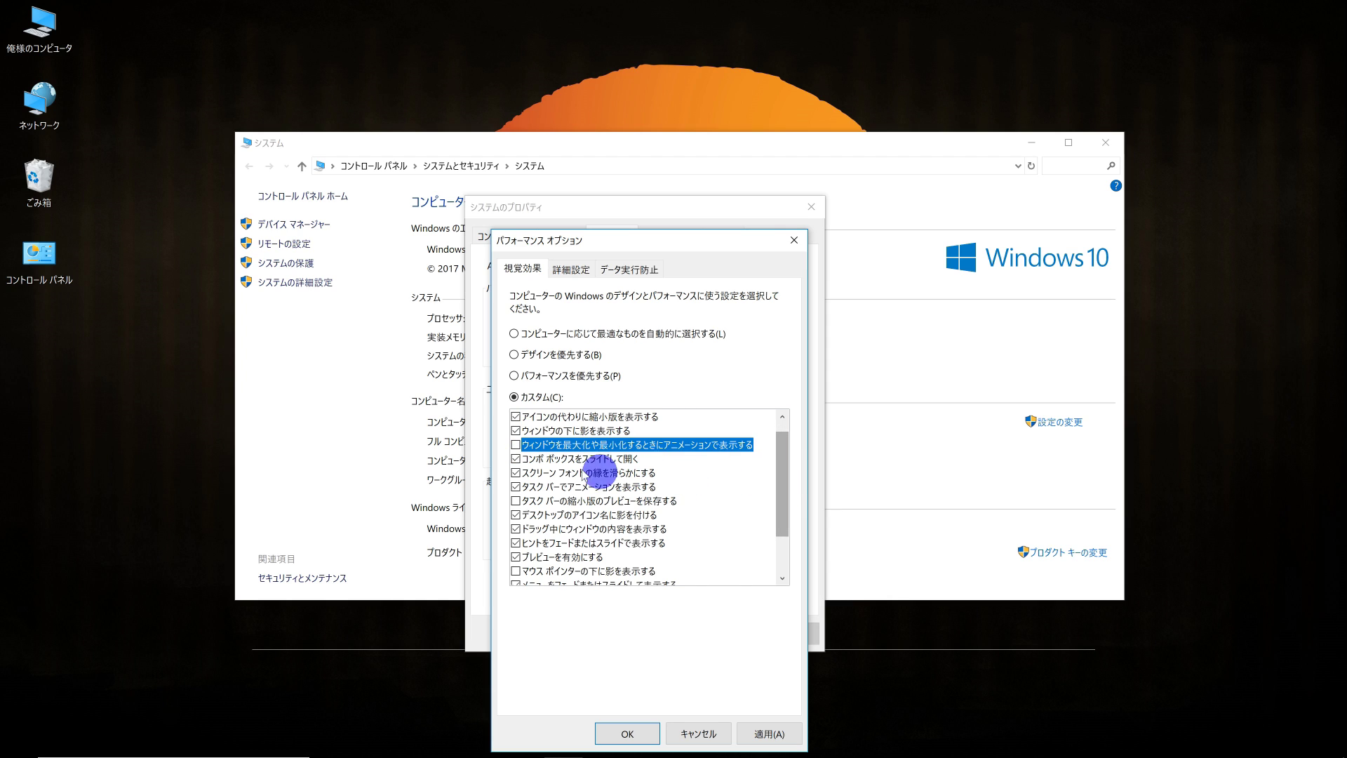
click(516, 487)
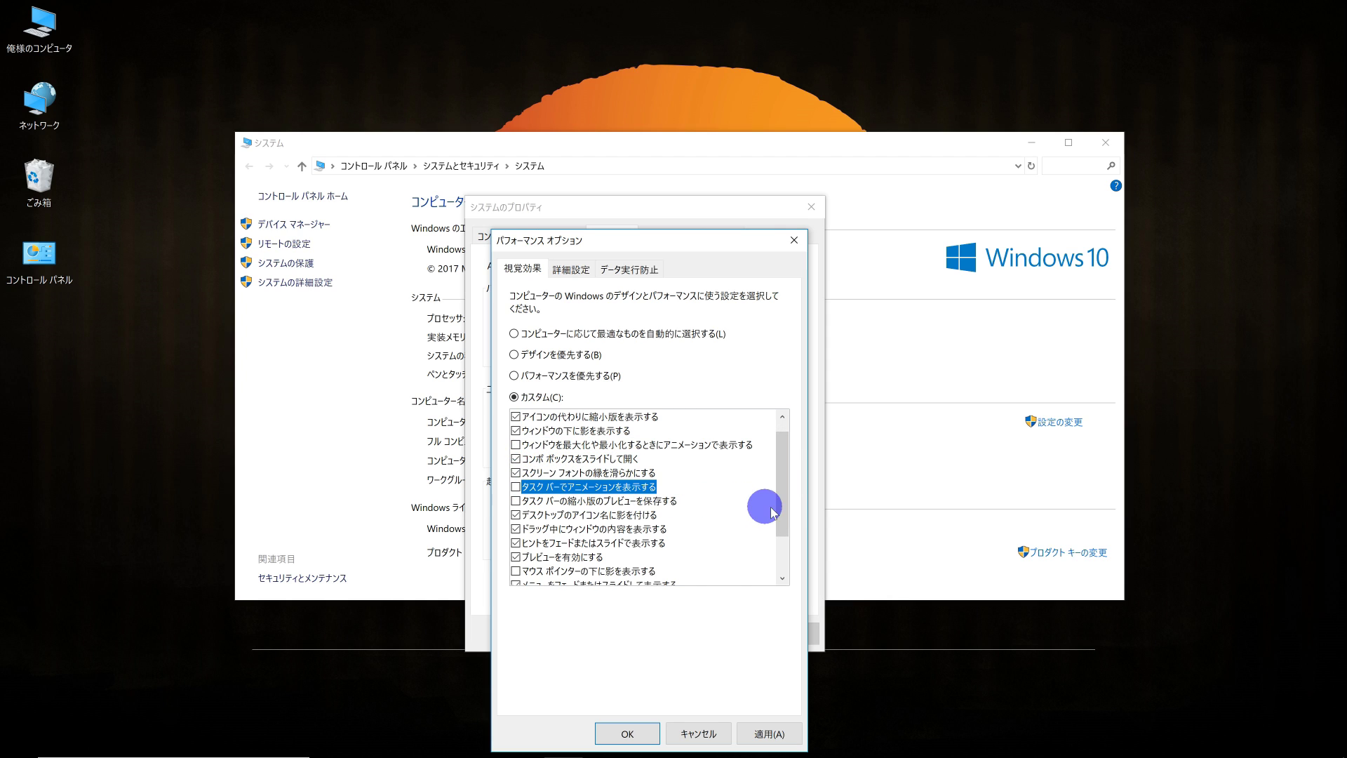
- Disable the effects for fading out clicked menu items, fading or sliding menus, fading or sliding hints, and showing window contents while dragging
drag(784, 519, 777, 555)
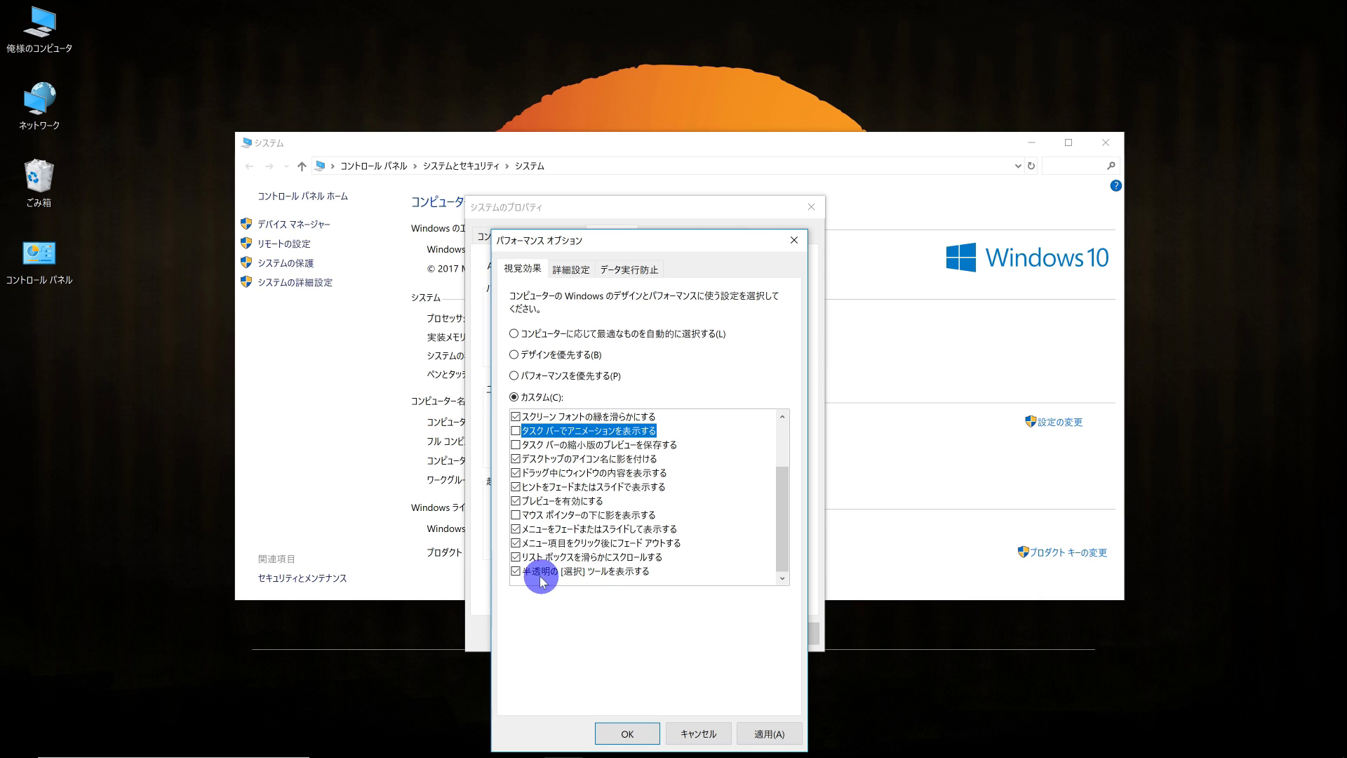
click(516, 544)
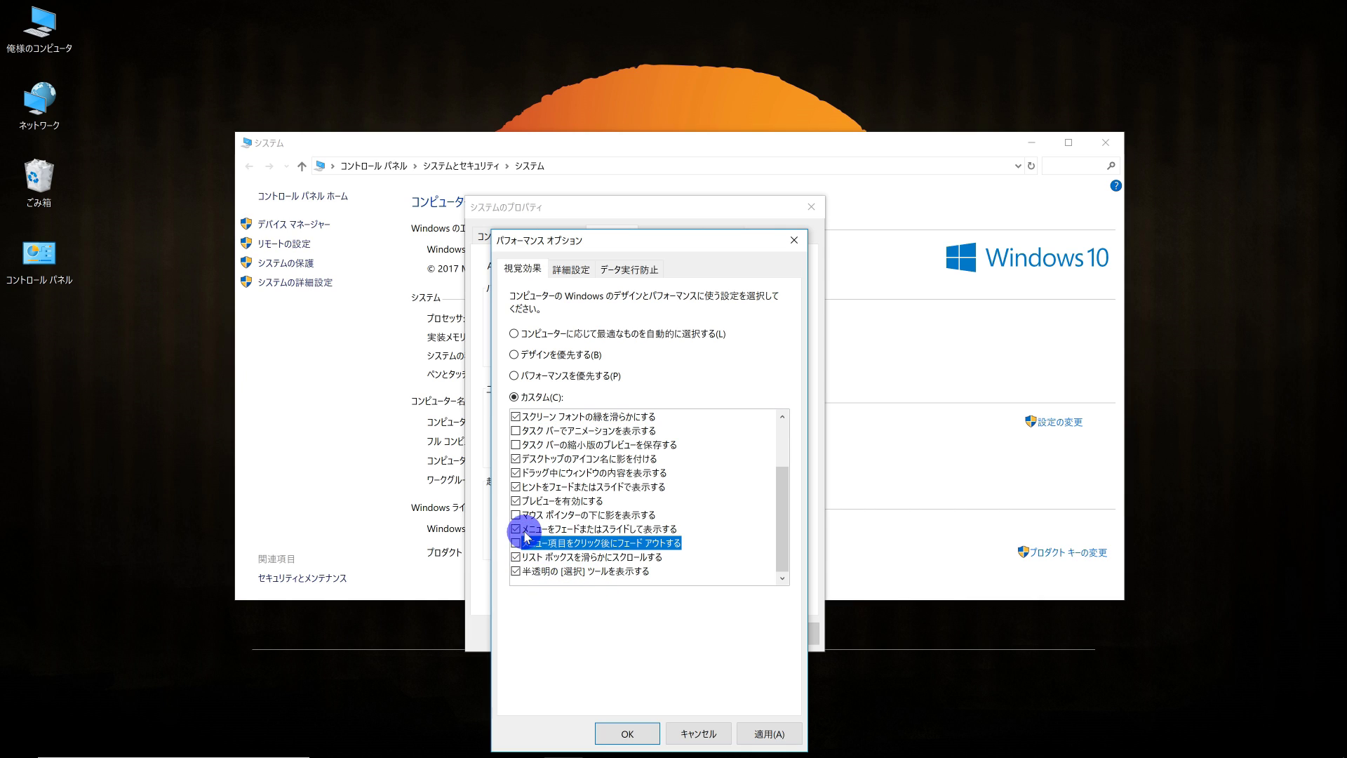
click(516, 530)
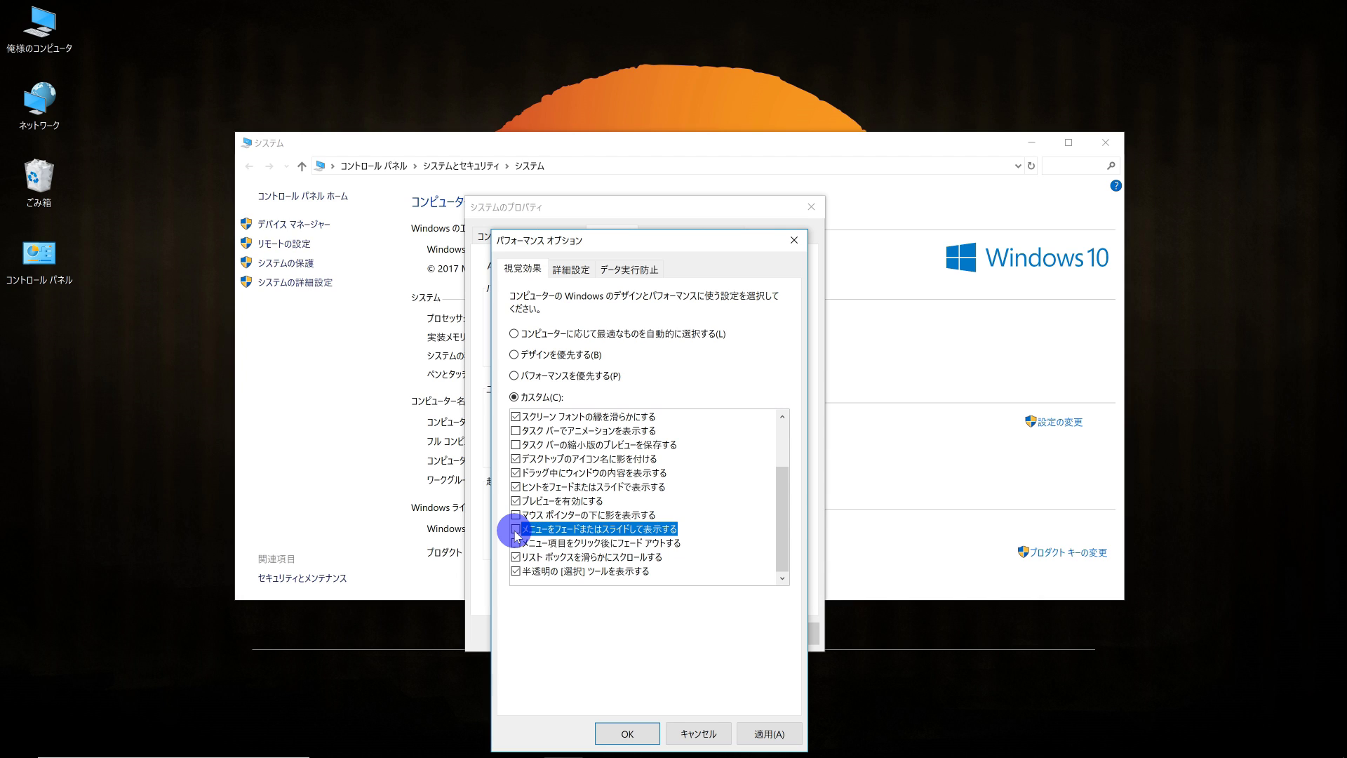
click(516, 486)
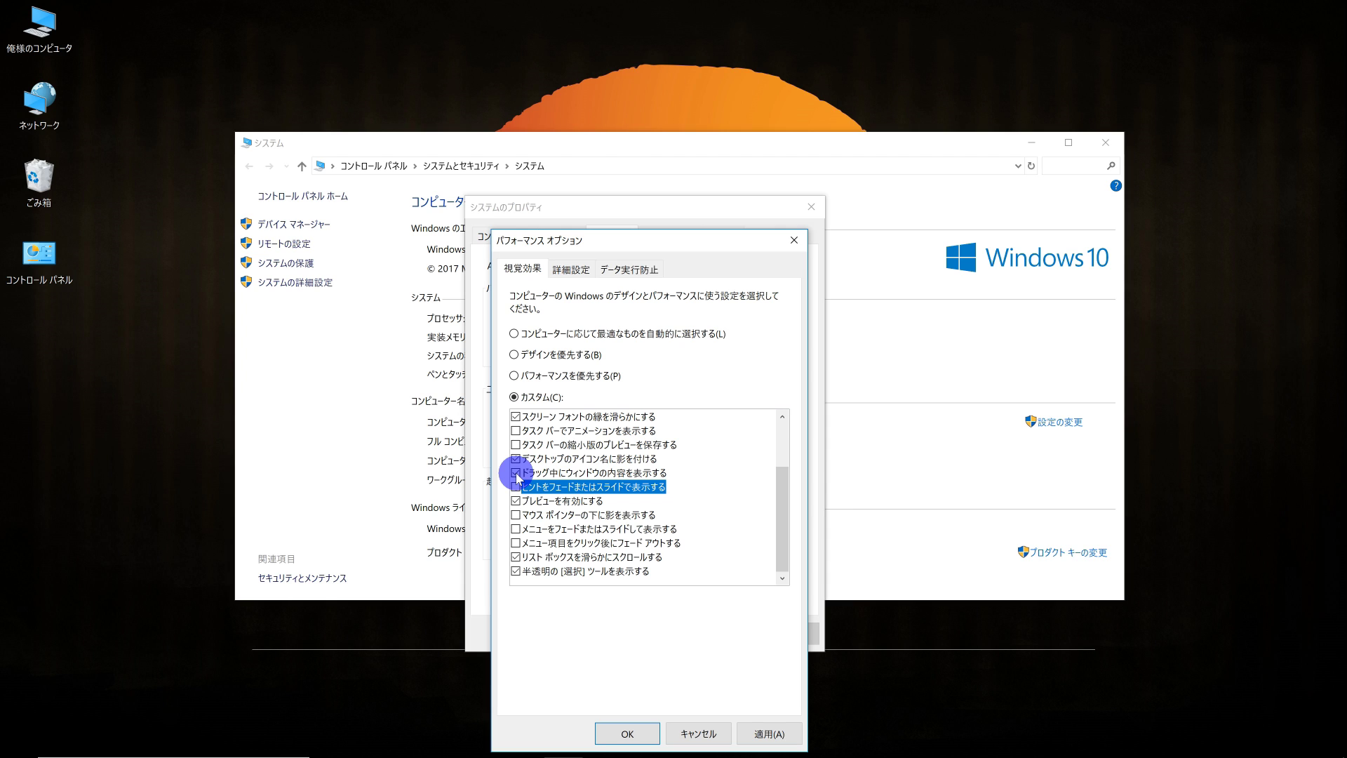
click(517, 473)
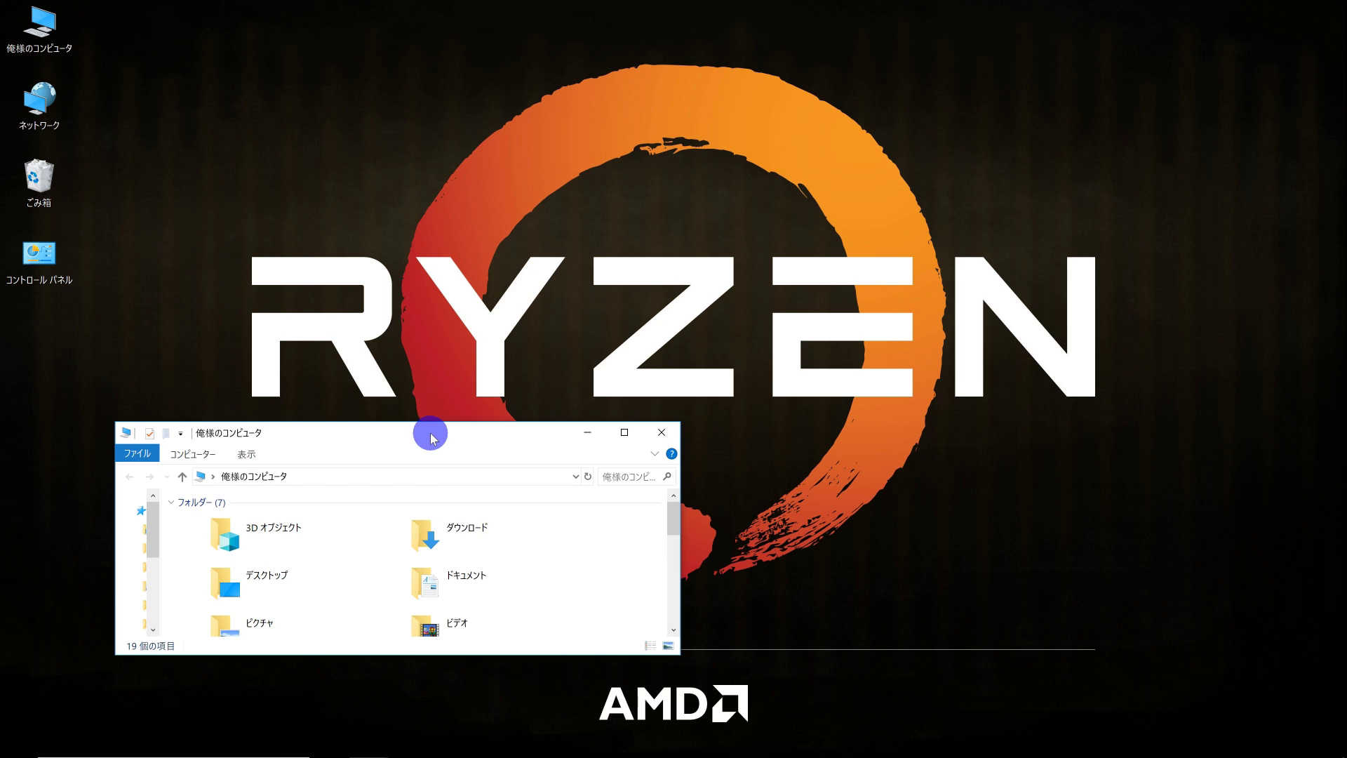
drag(430, 438, 669, 256)
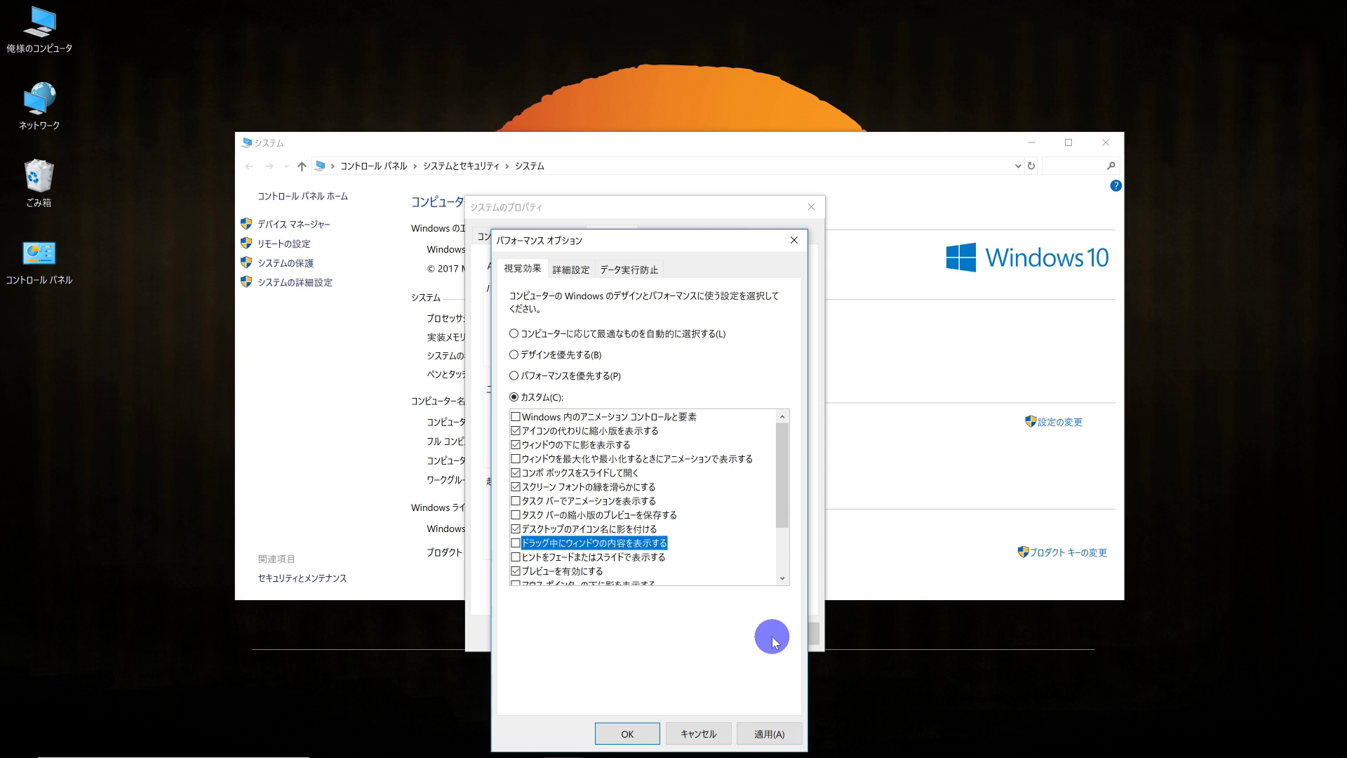
- Apply the custom visual effects, close the performance options and system properties dialogs, and minimise the システム window
click(770, 734)
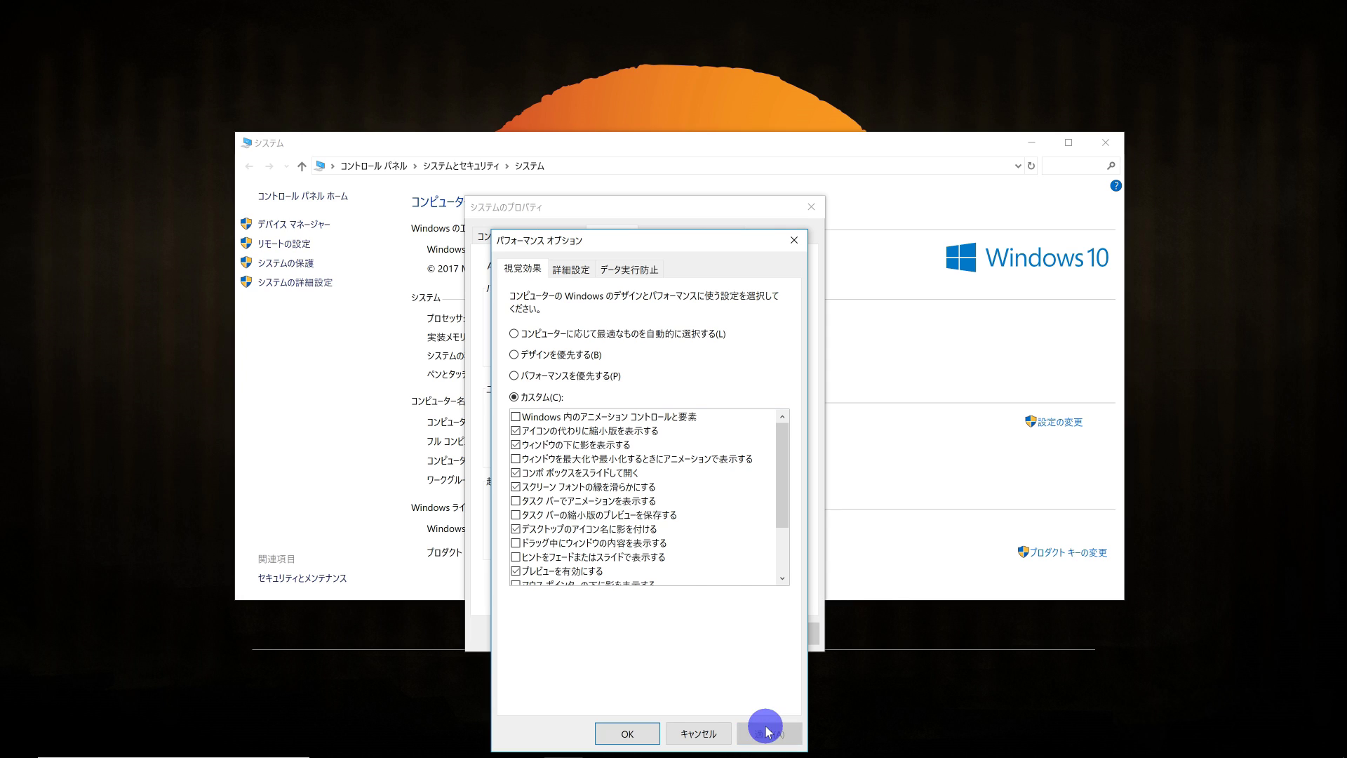
click(635, 732)
click(665, 634)
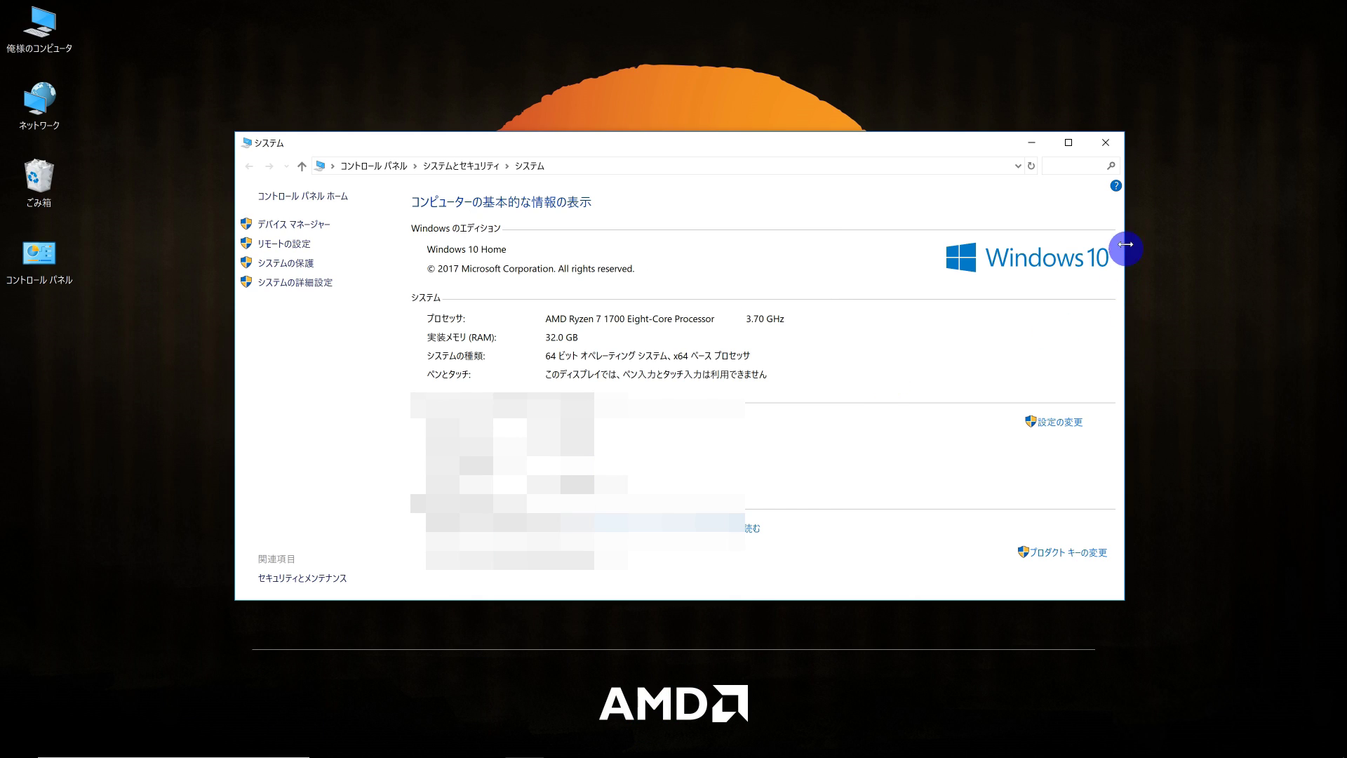
click(1034, 142)
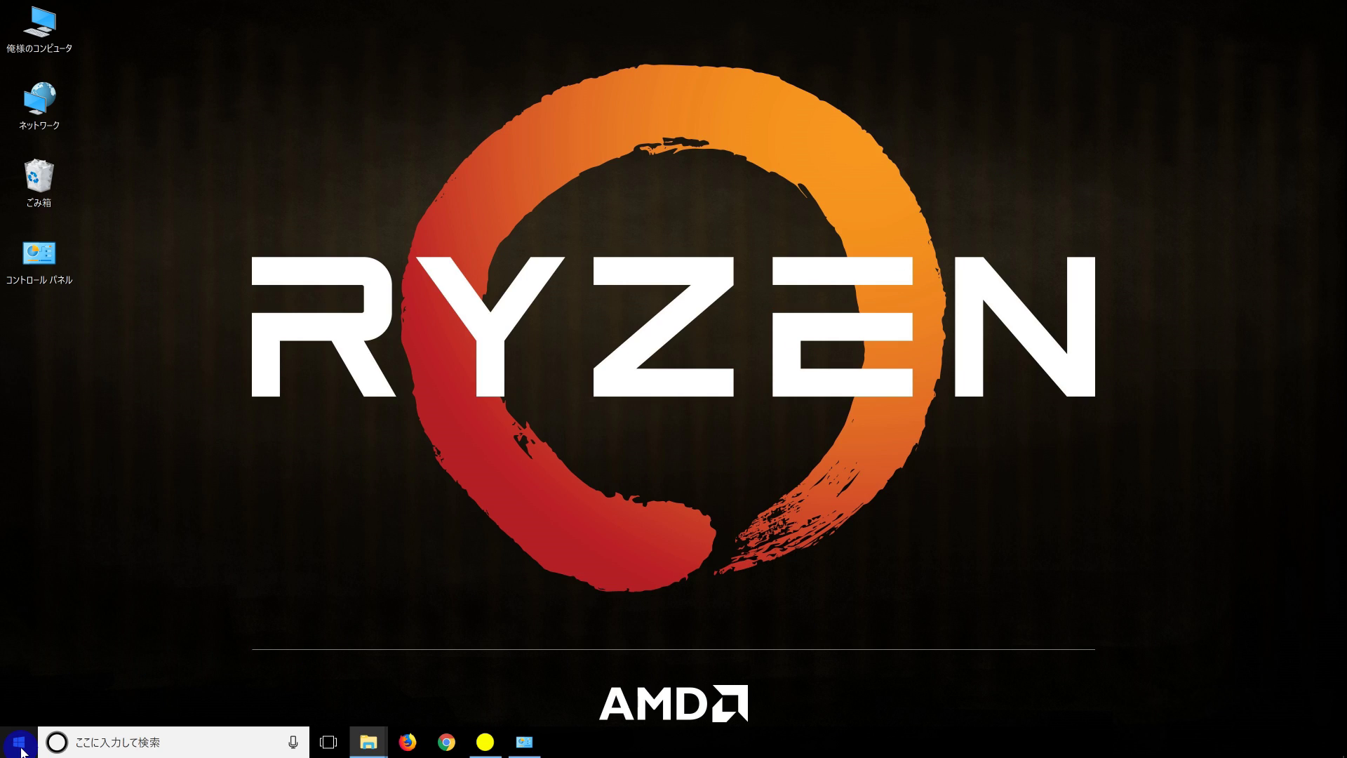
- Open and close the Start menu repeatedly to check how it responds with the animations turned off
click(19, 742)
click(20, 742)
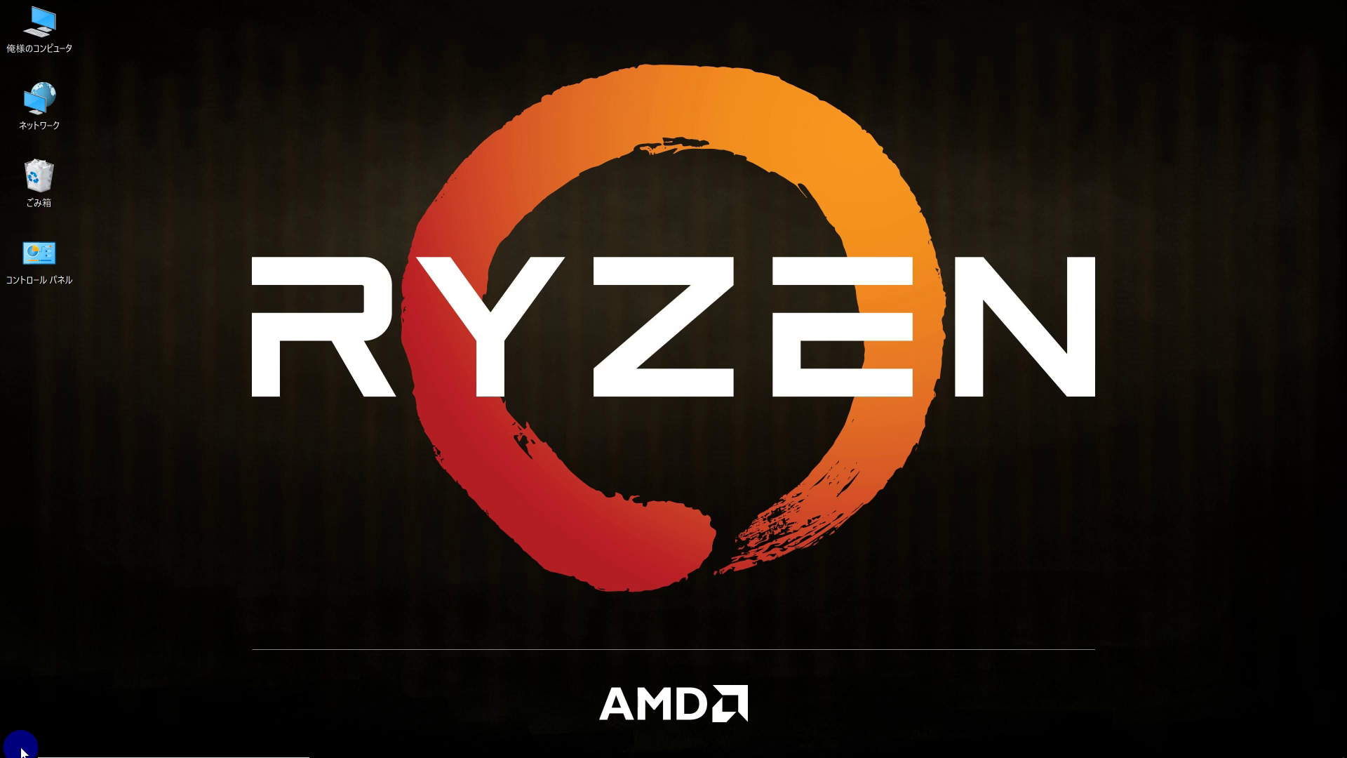
click(20, 746)
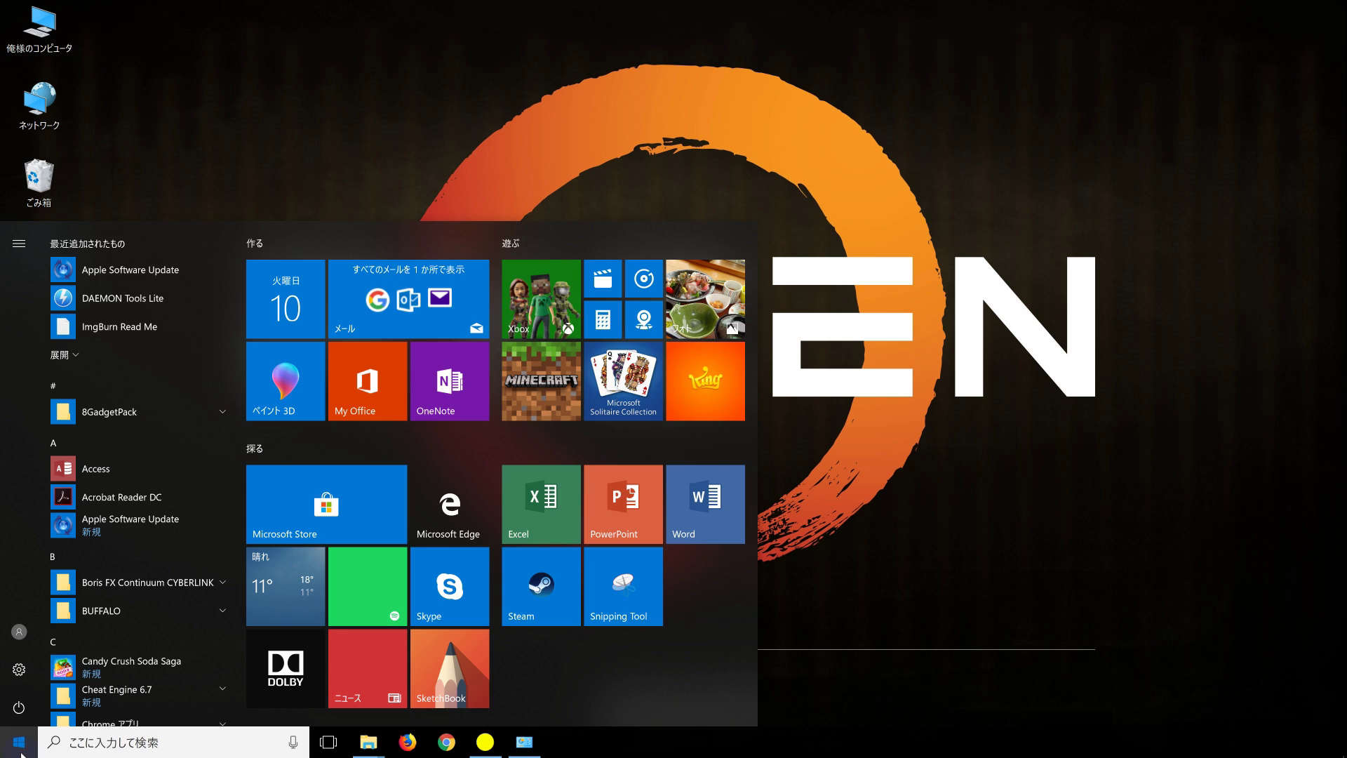
click(19, 745)
click(19, 742)
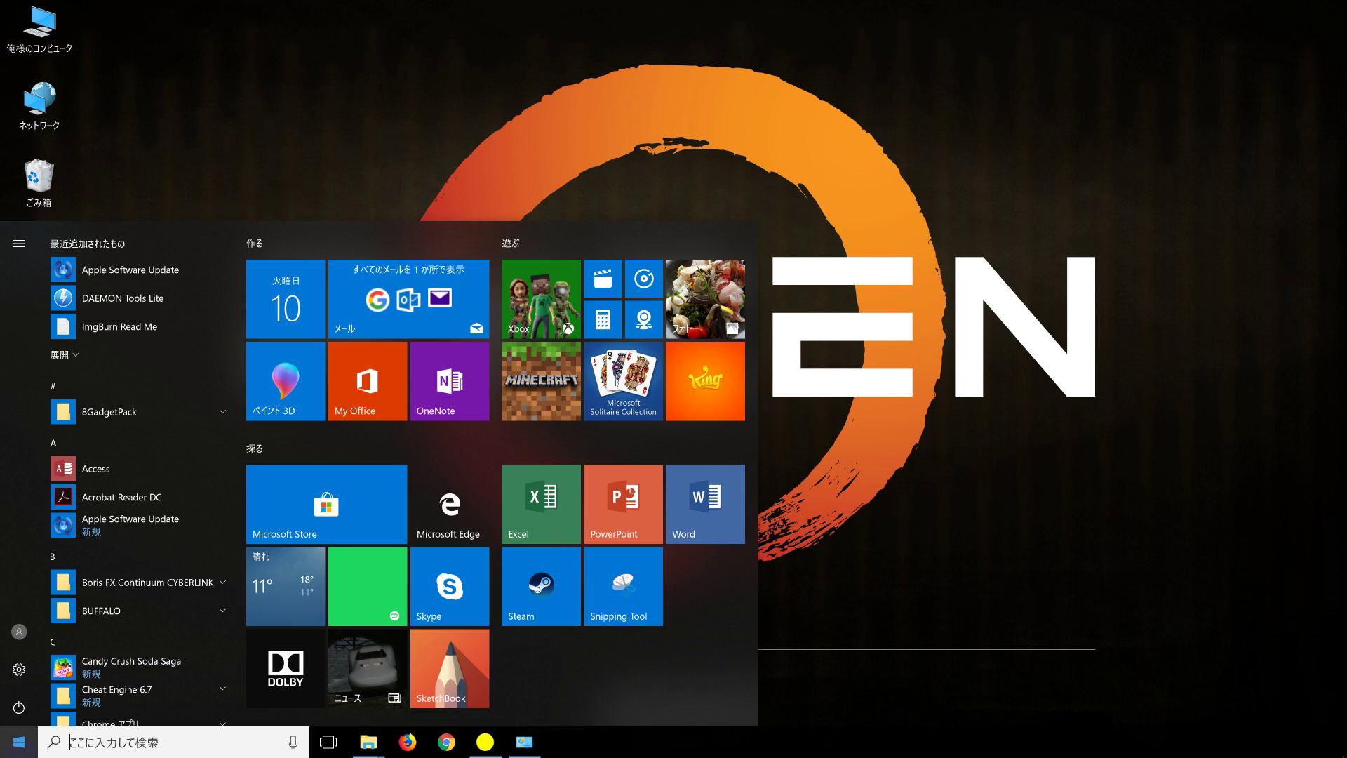
click(19, 742)
click(19, 742)
click(381, 531)
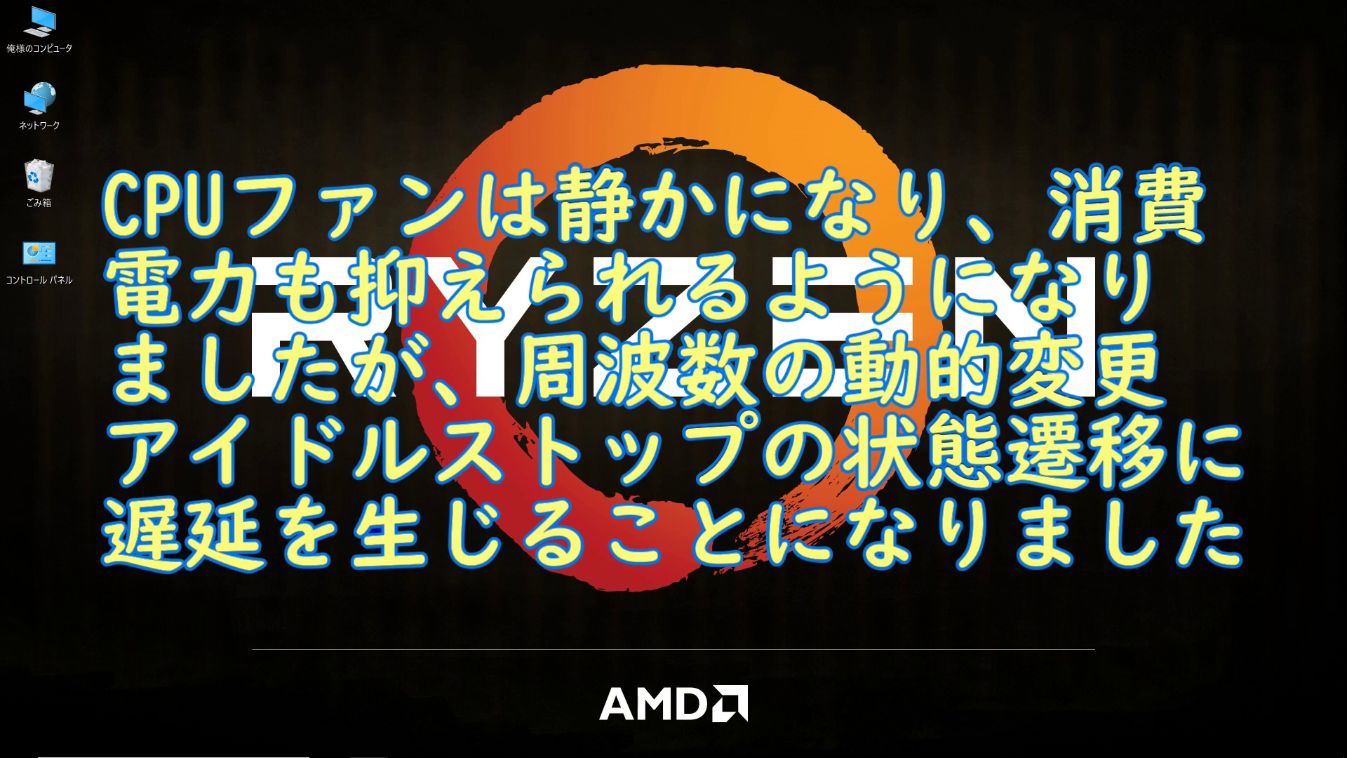
- Open the advanced power settings (詳細な電源設定の変更) of the バランス power plan from the Windows power and sleep settings
click(19, 742)
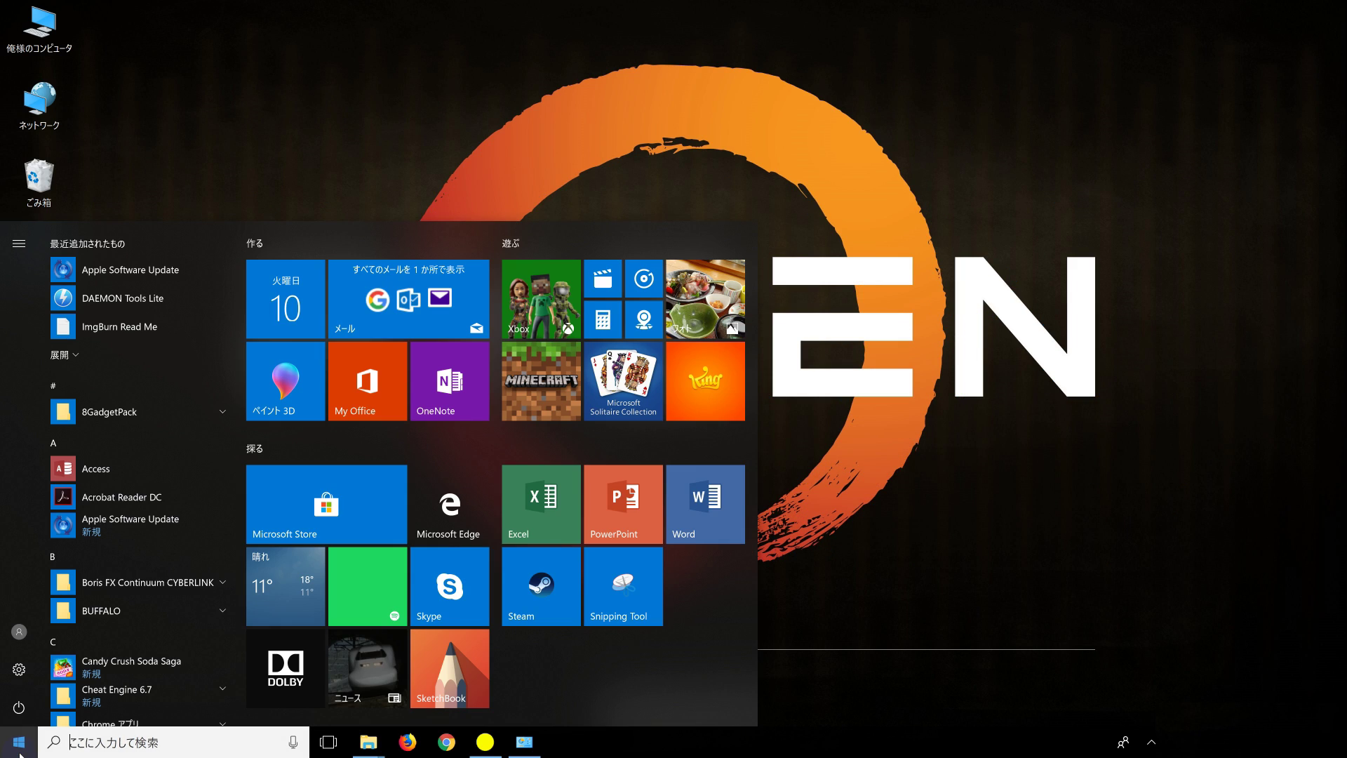
click(19, 669)
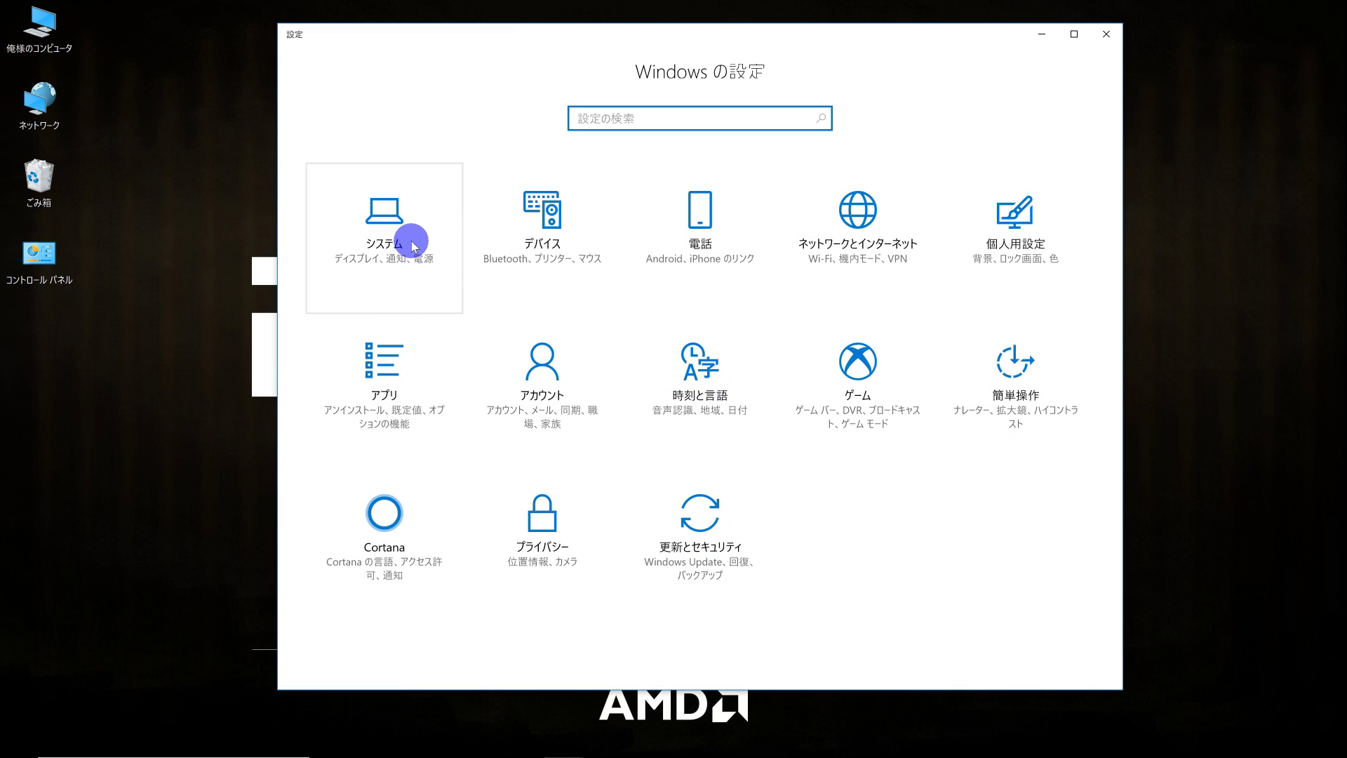
click(413, 246)
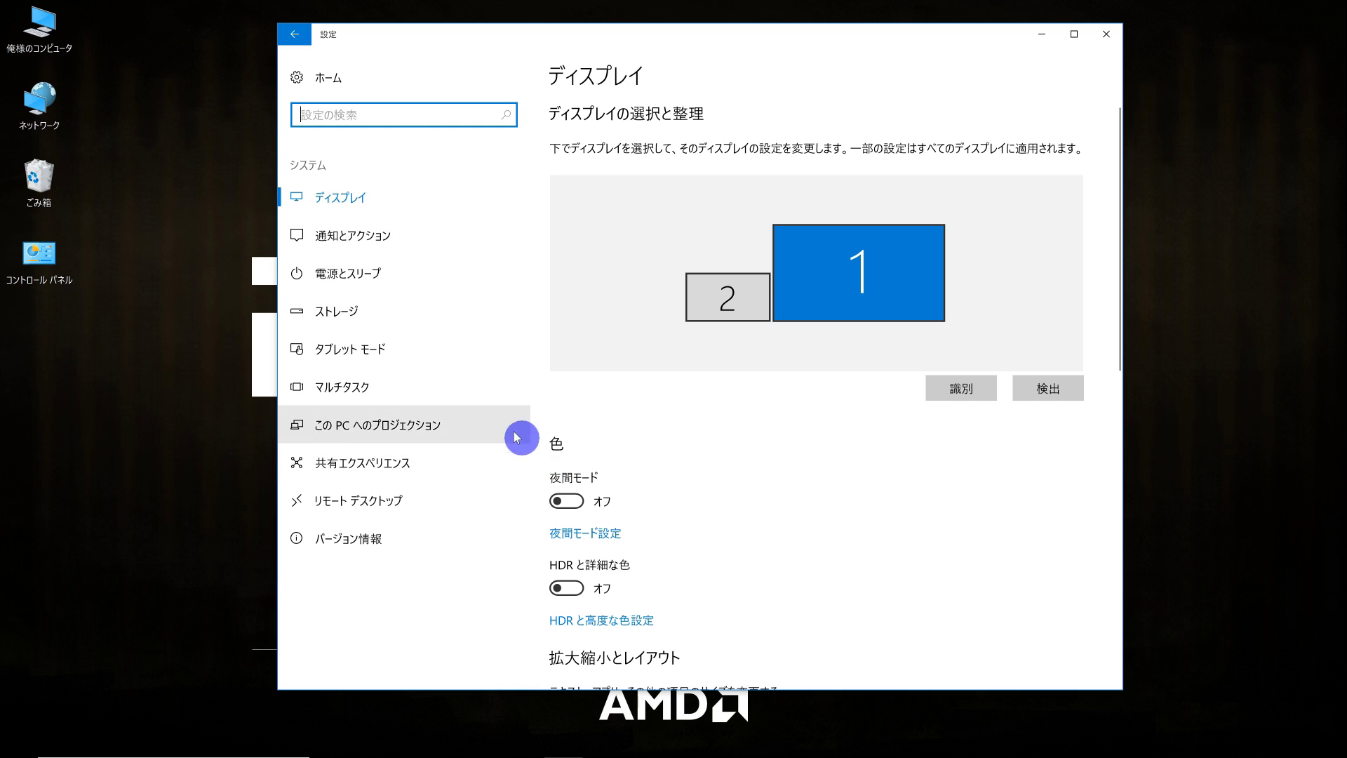
click(400, 272)
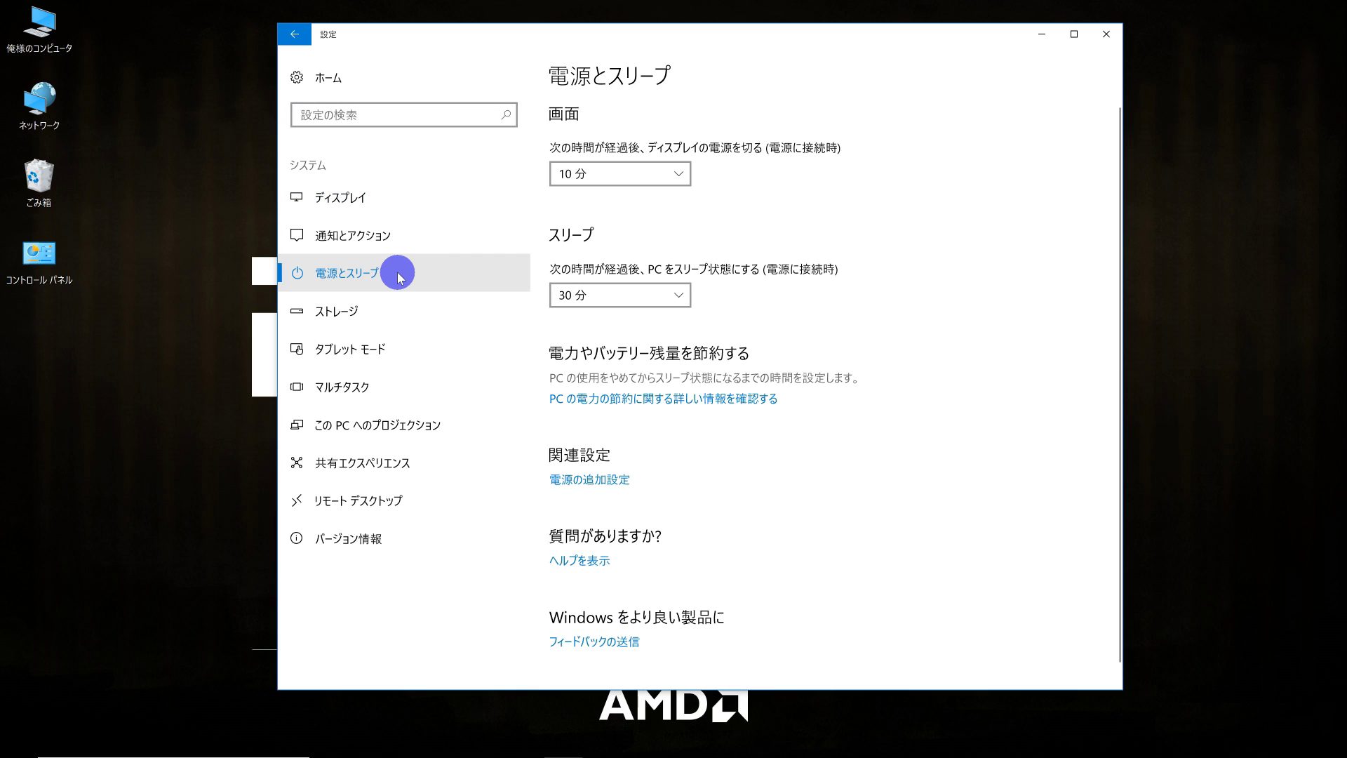
click(607, 482)
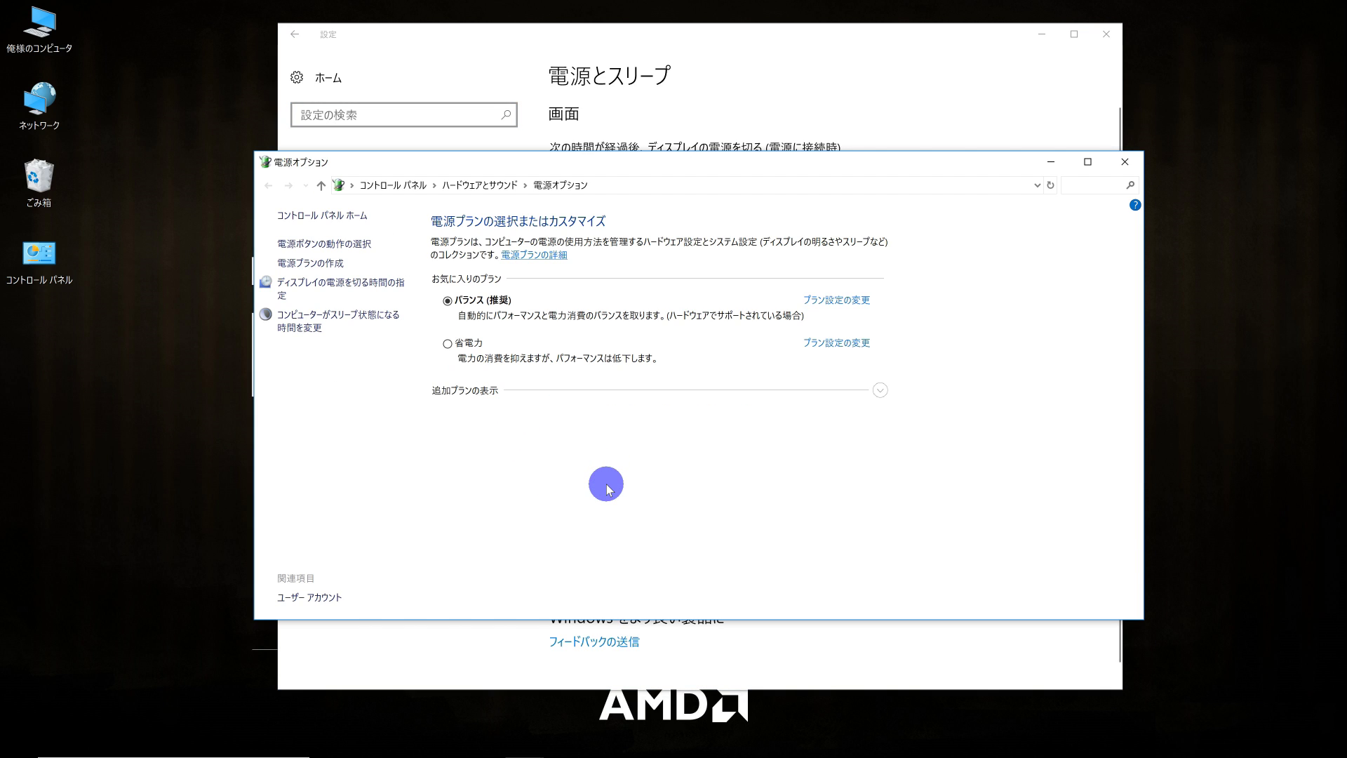
click(867, 303)
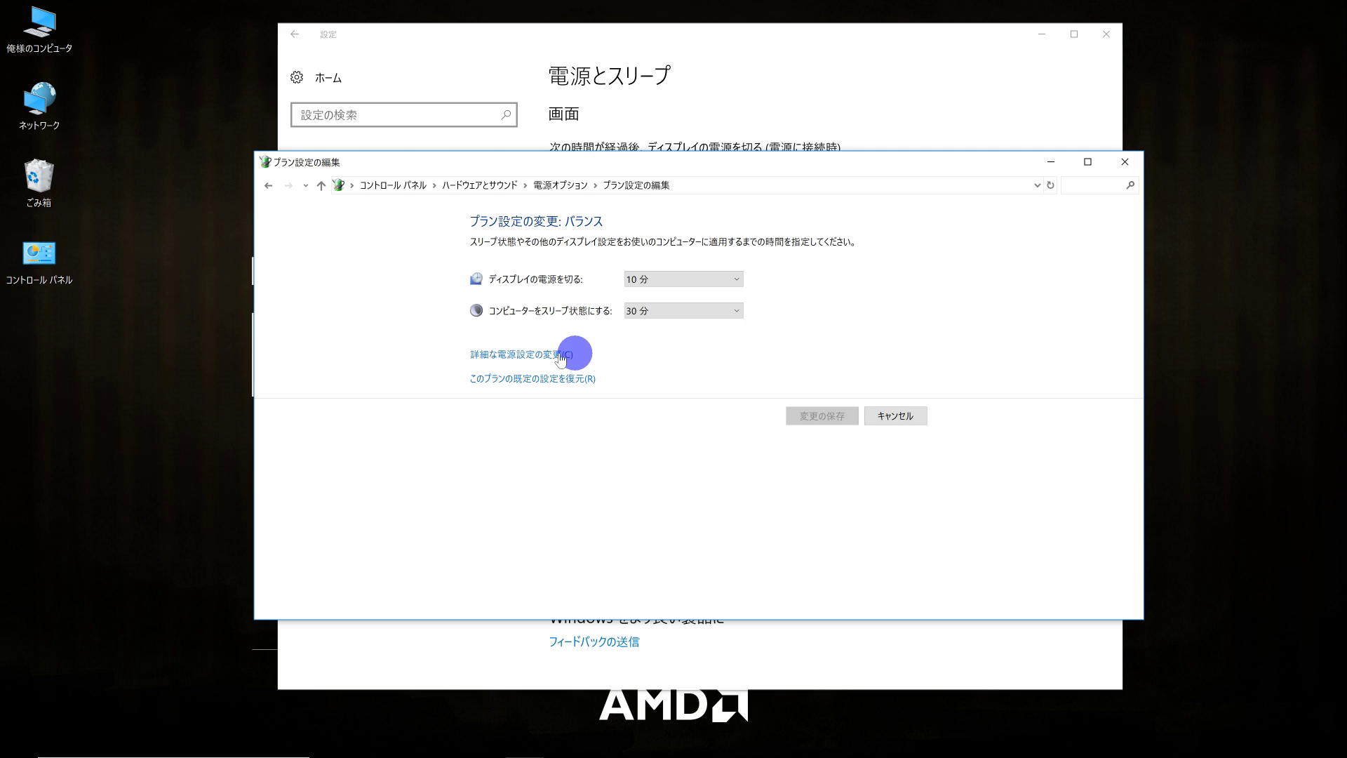
click(494, 357)
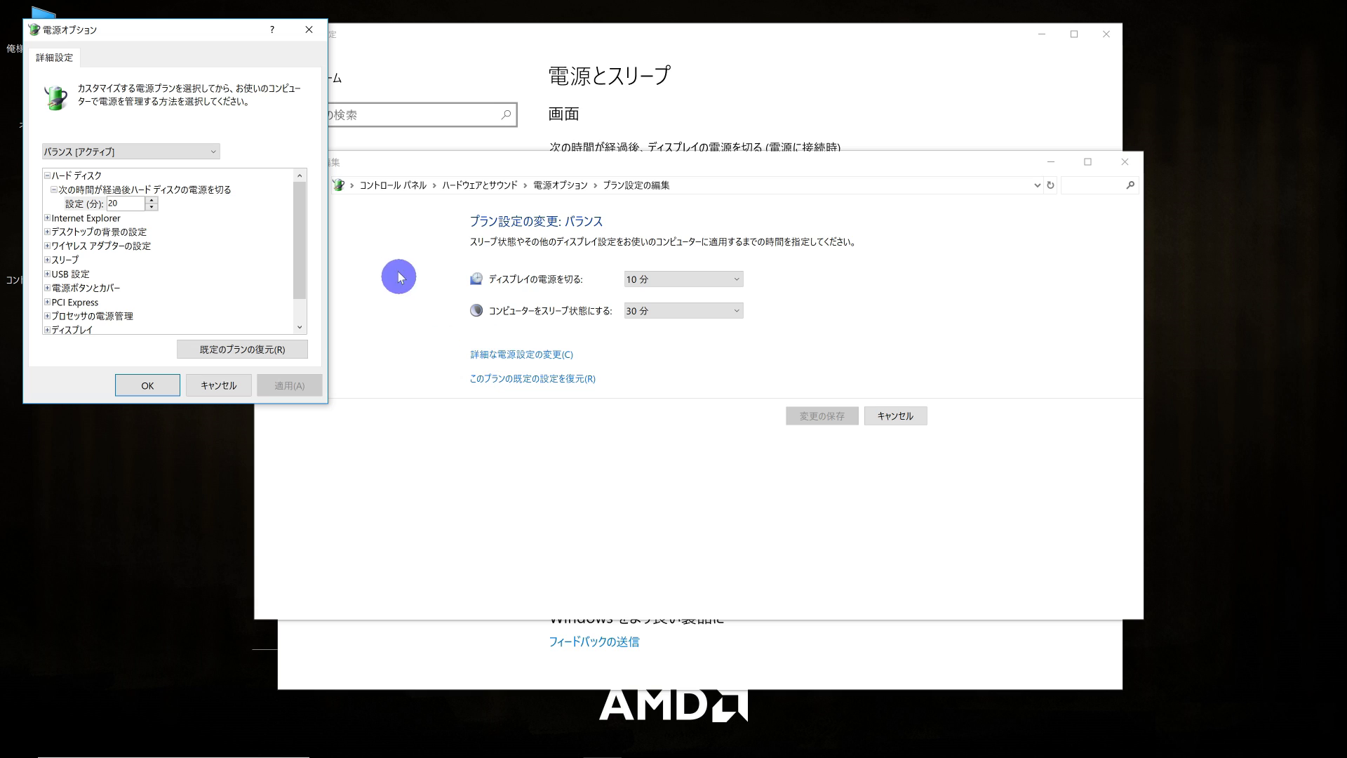
- Set プロセッサ アイドル無効 under プロセッサの電源管理 to アイドルを無効にする
drag(173, 39, 690, 204)
scroll(800, 442, down, 2)
click(563, 452)
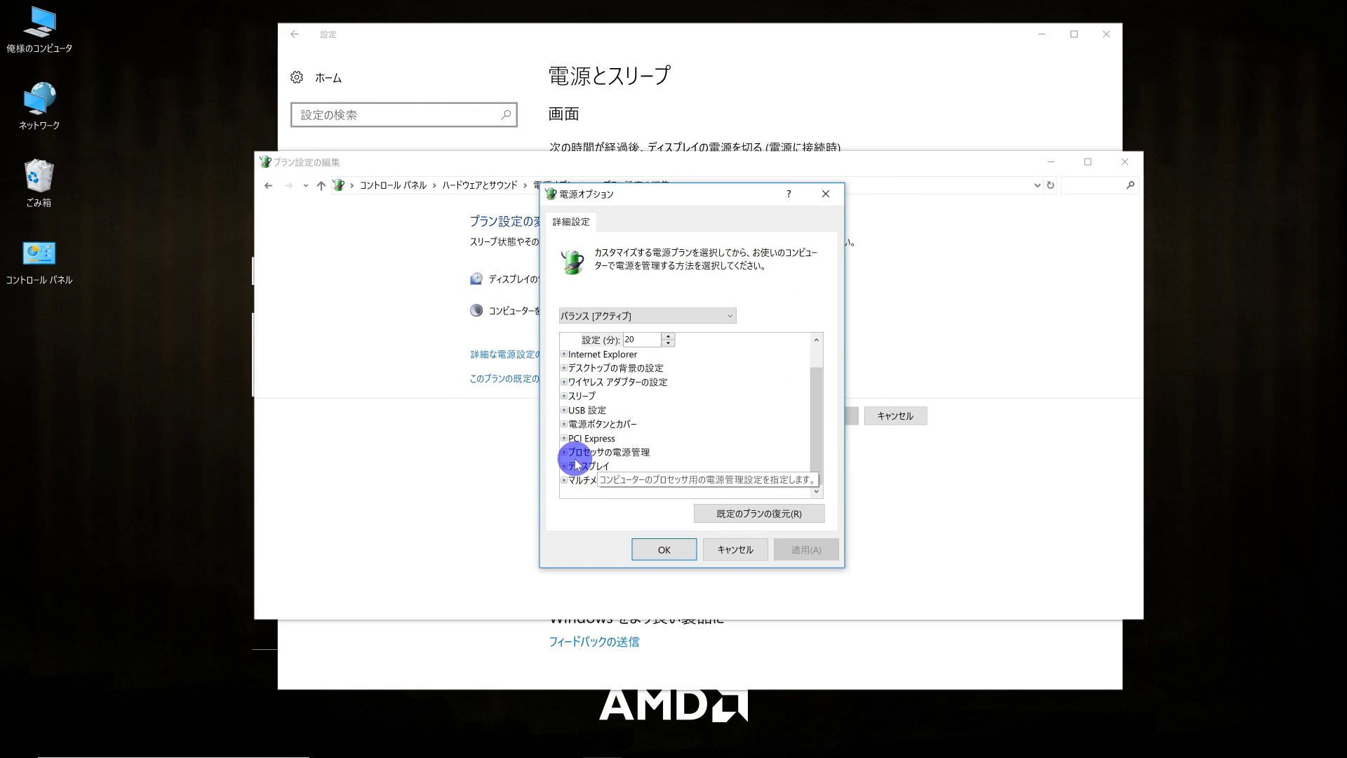
scroll(570, 458, down, 1)
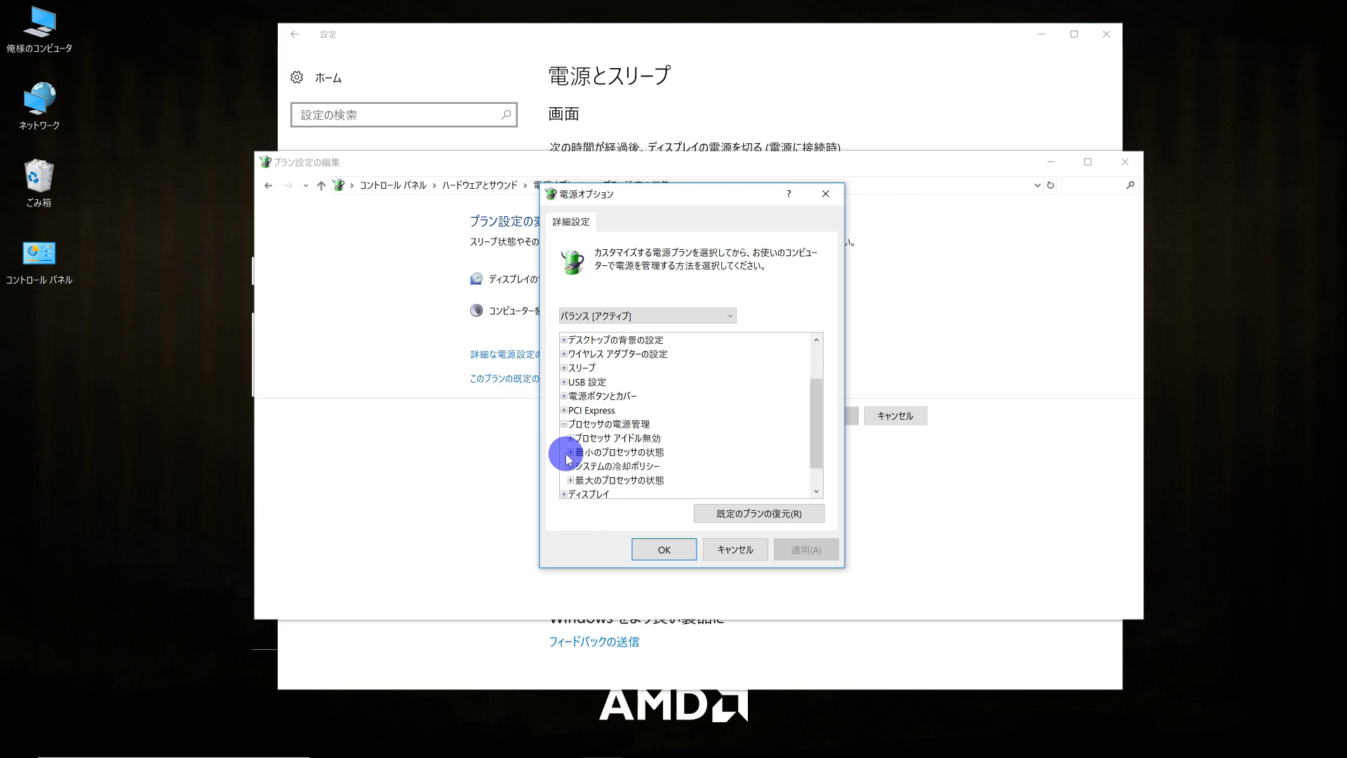
click(570, 439)
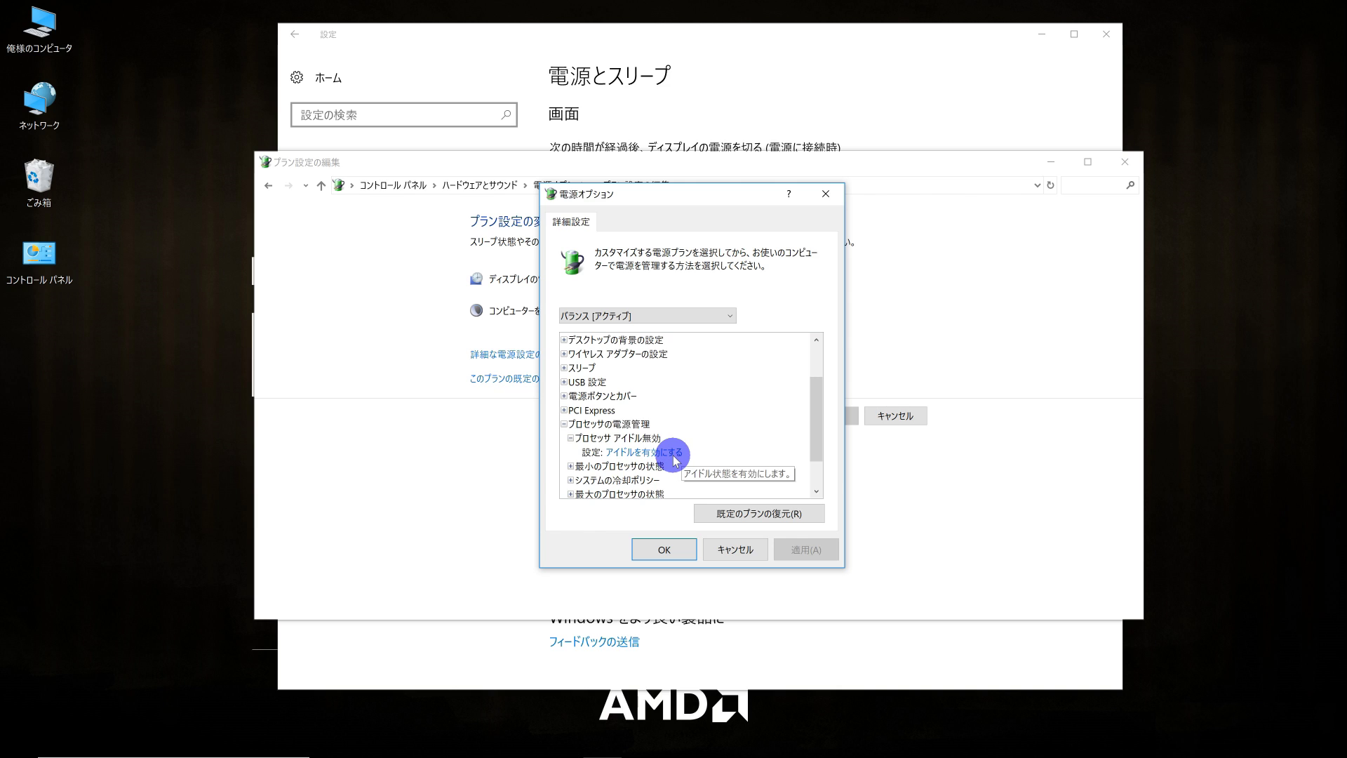
click(673, 458)
click(683, 453)
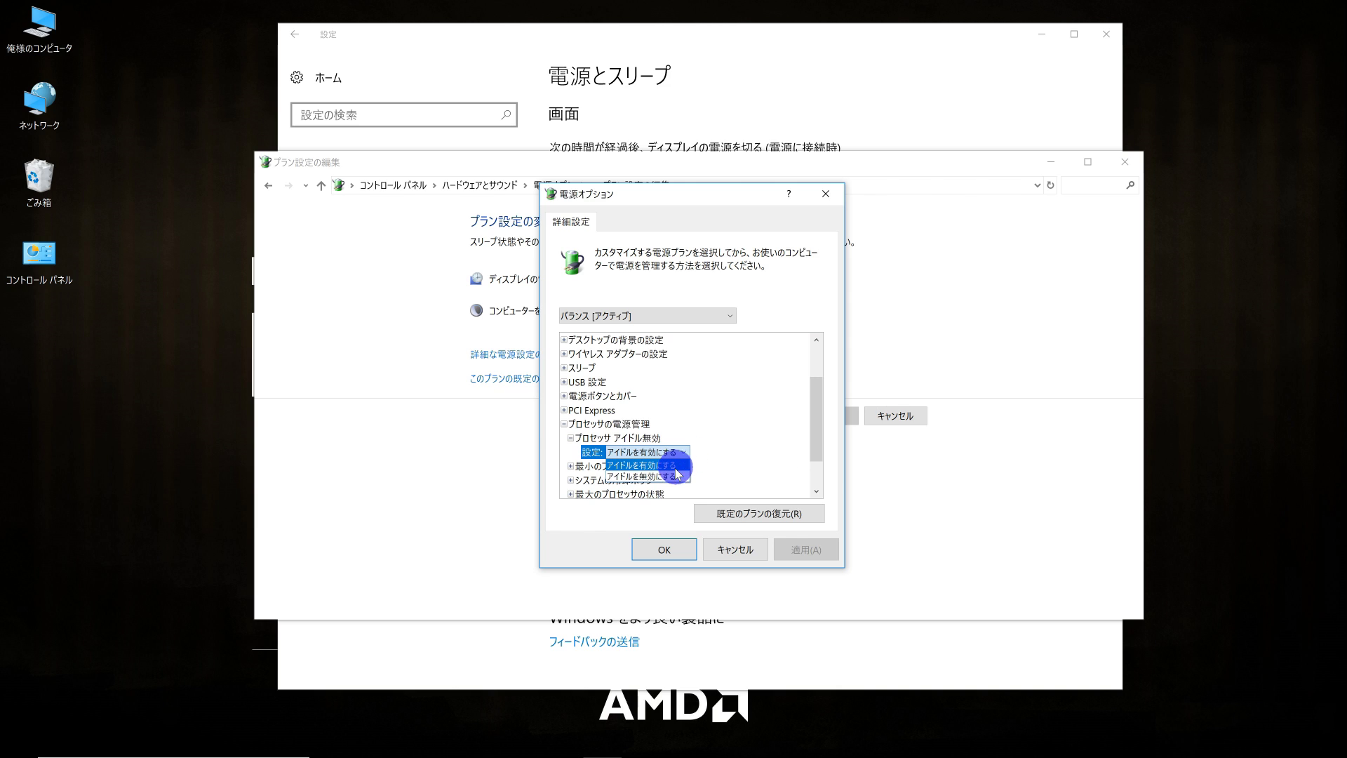
click(670, 477)
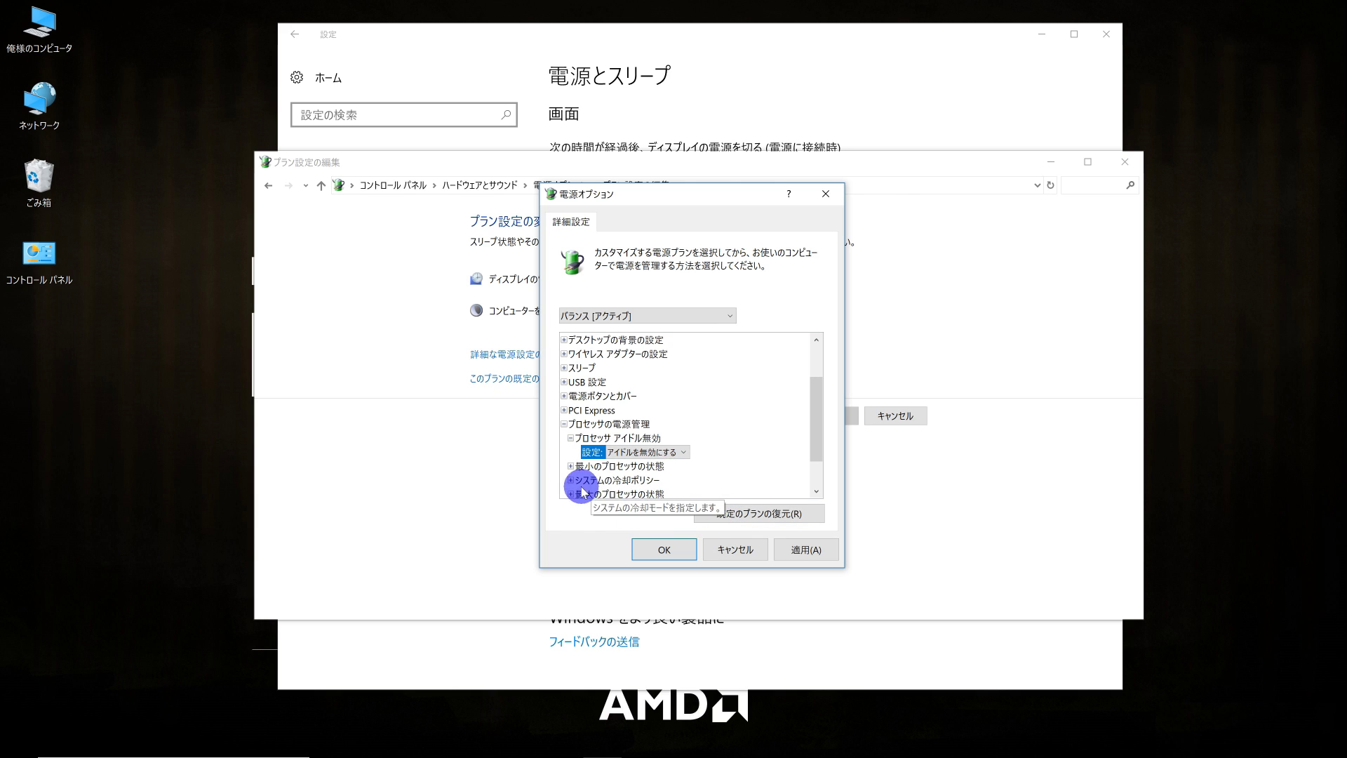
- Set 最小のプロセッサの状態 to 100% and confirm the advanced power settings
click(571, 466)
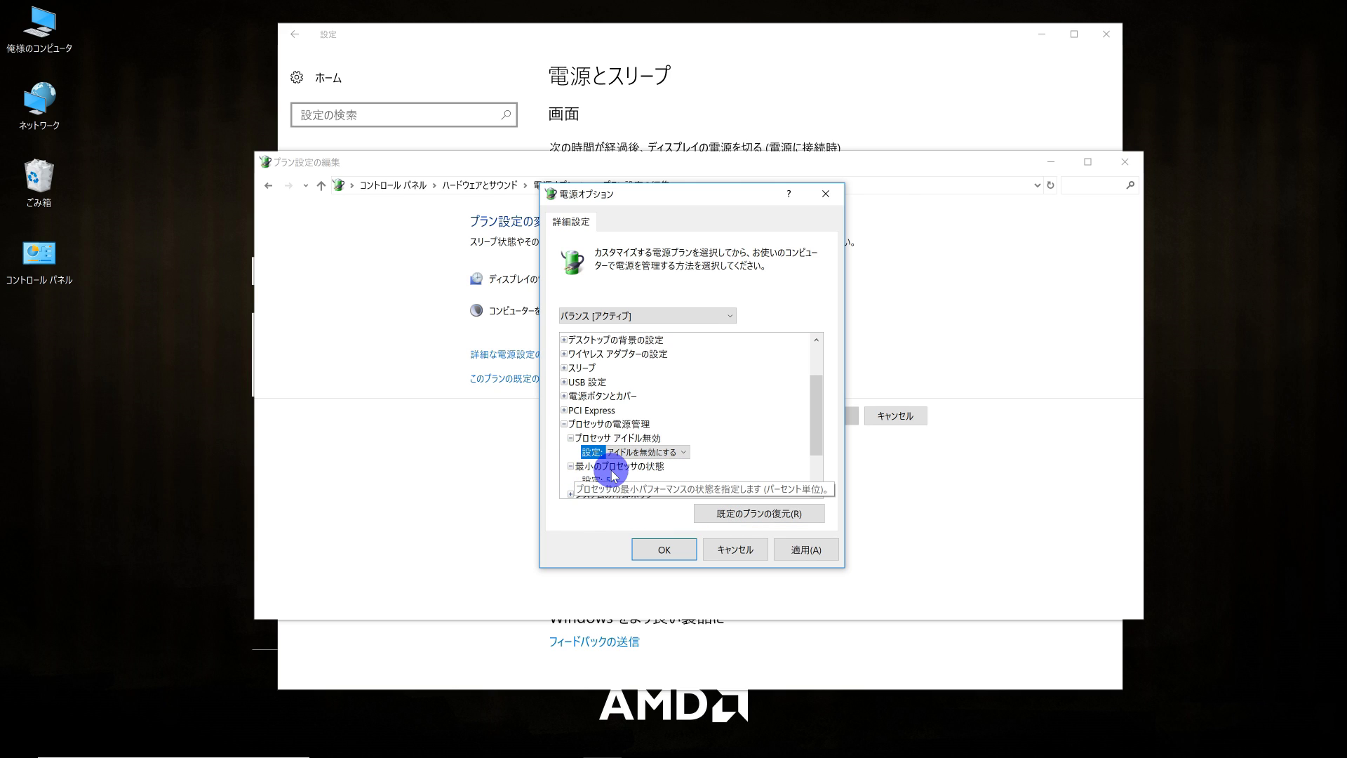
drag(818, 445, 814, 485)
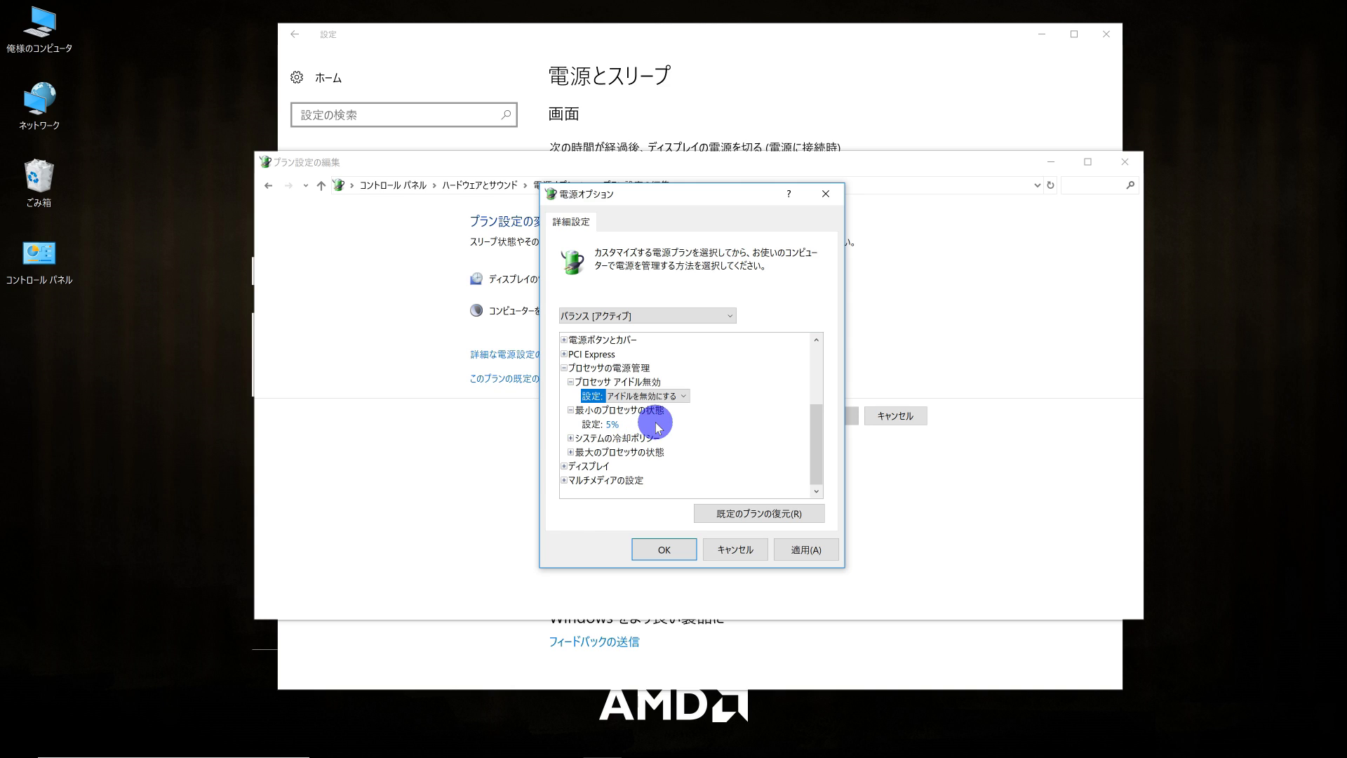
click(614, 425)
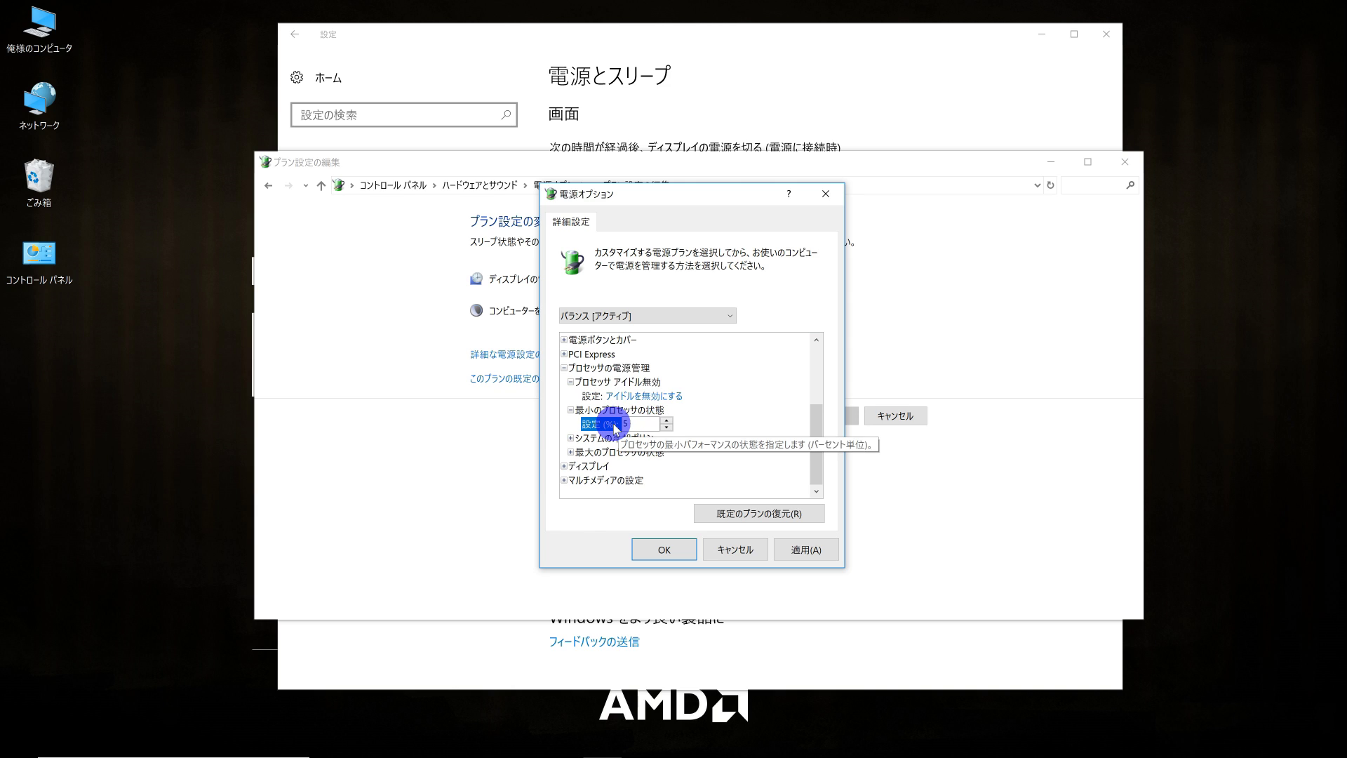
double_click(642, 425)
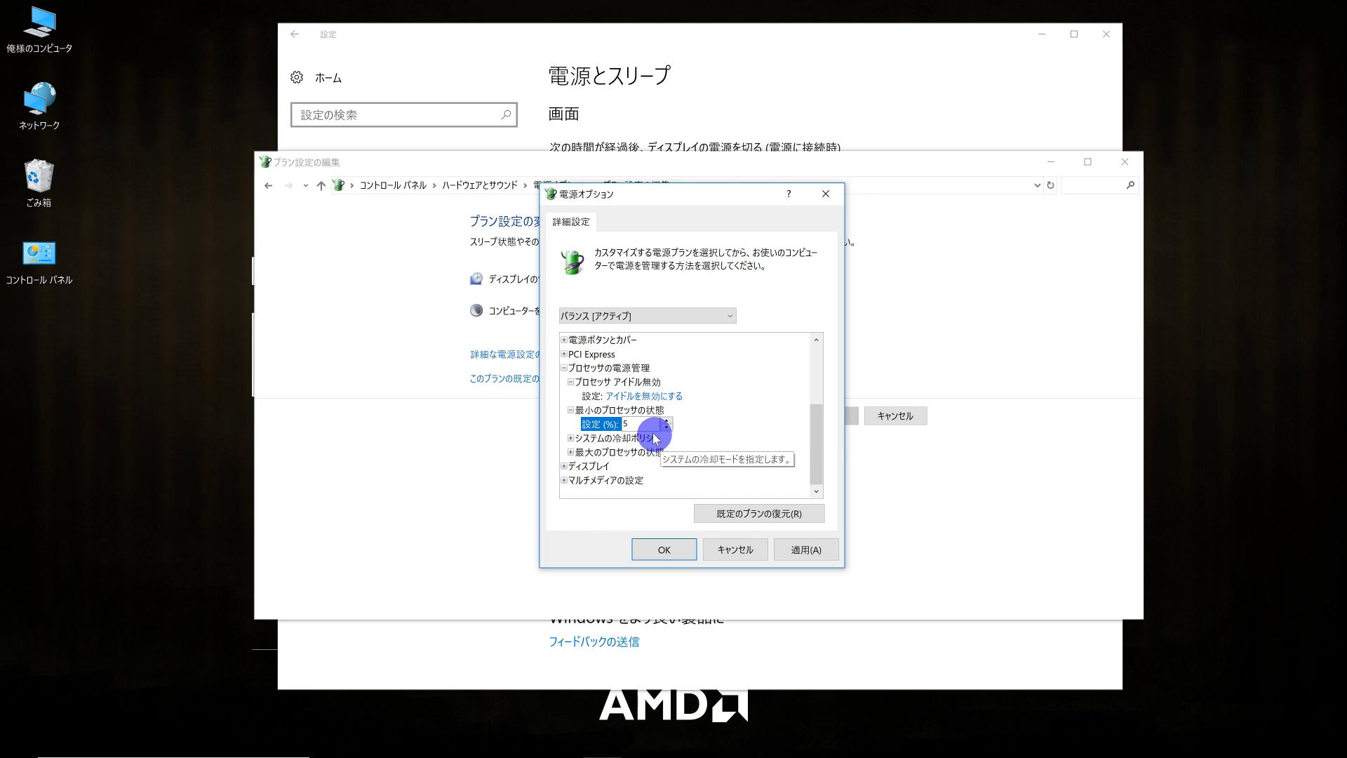
text(100)
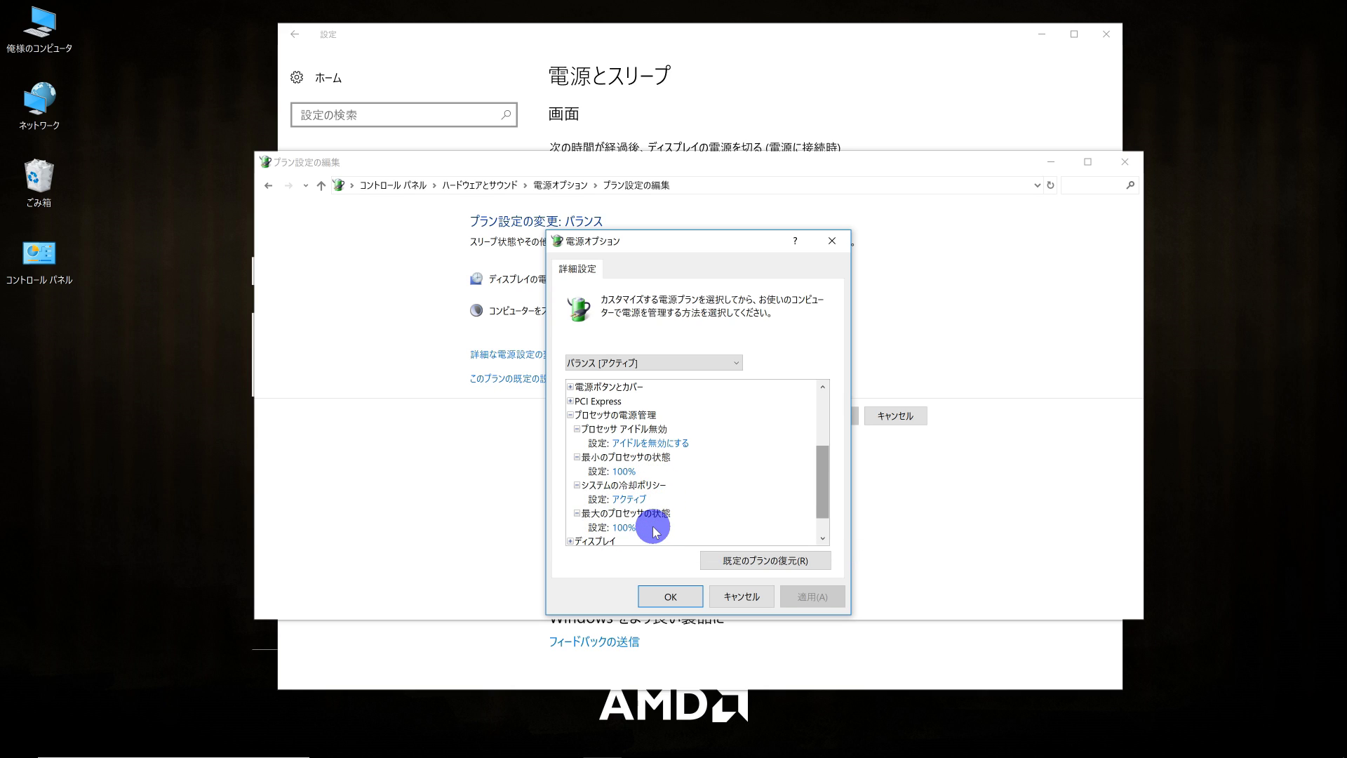
click(670, 598)
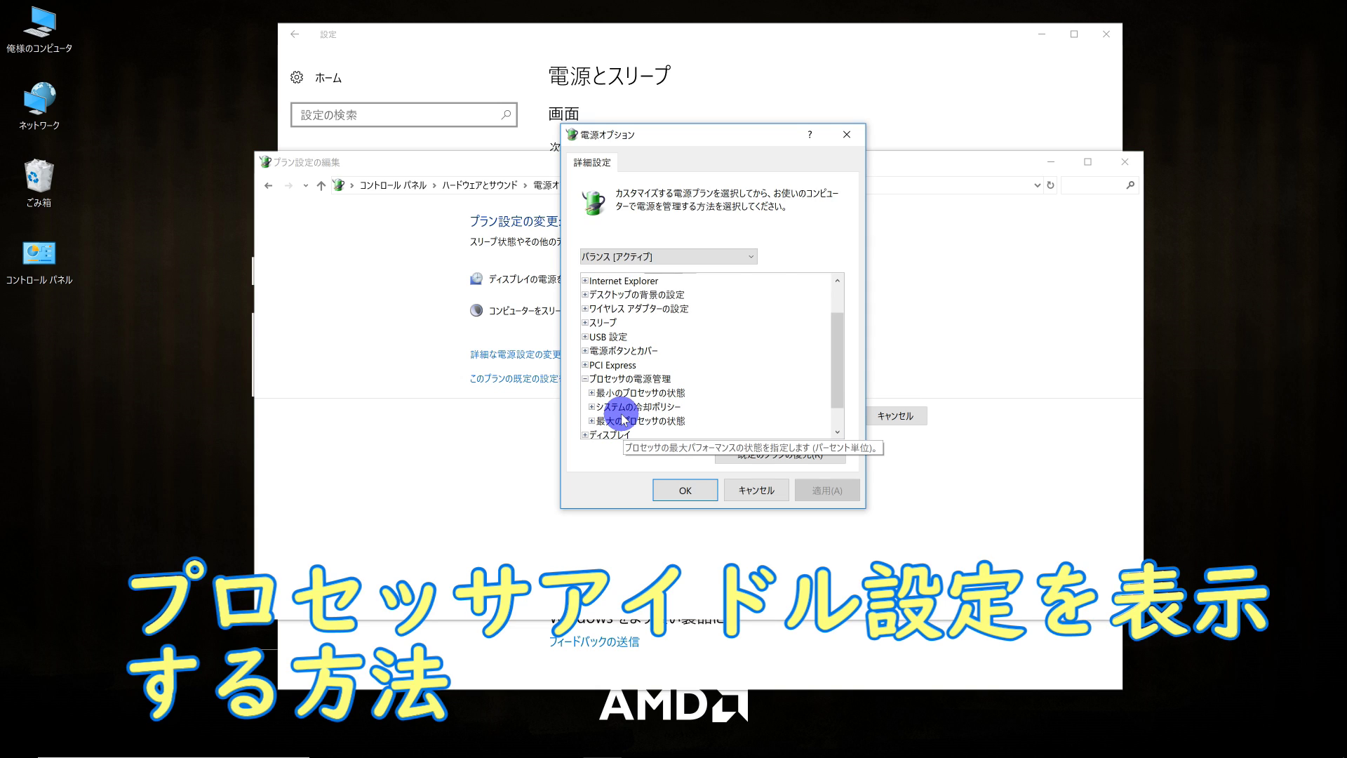
- Close the advanced power settings, then create a new text document on the desktop with its default name and open it
click(667, 491)
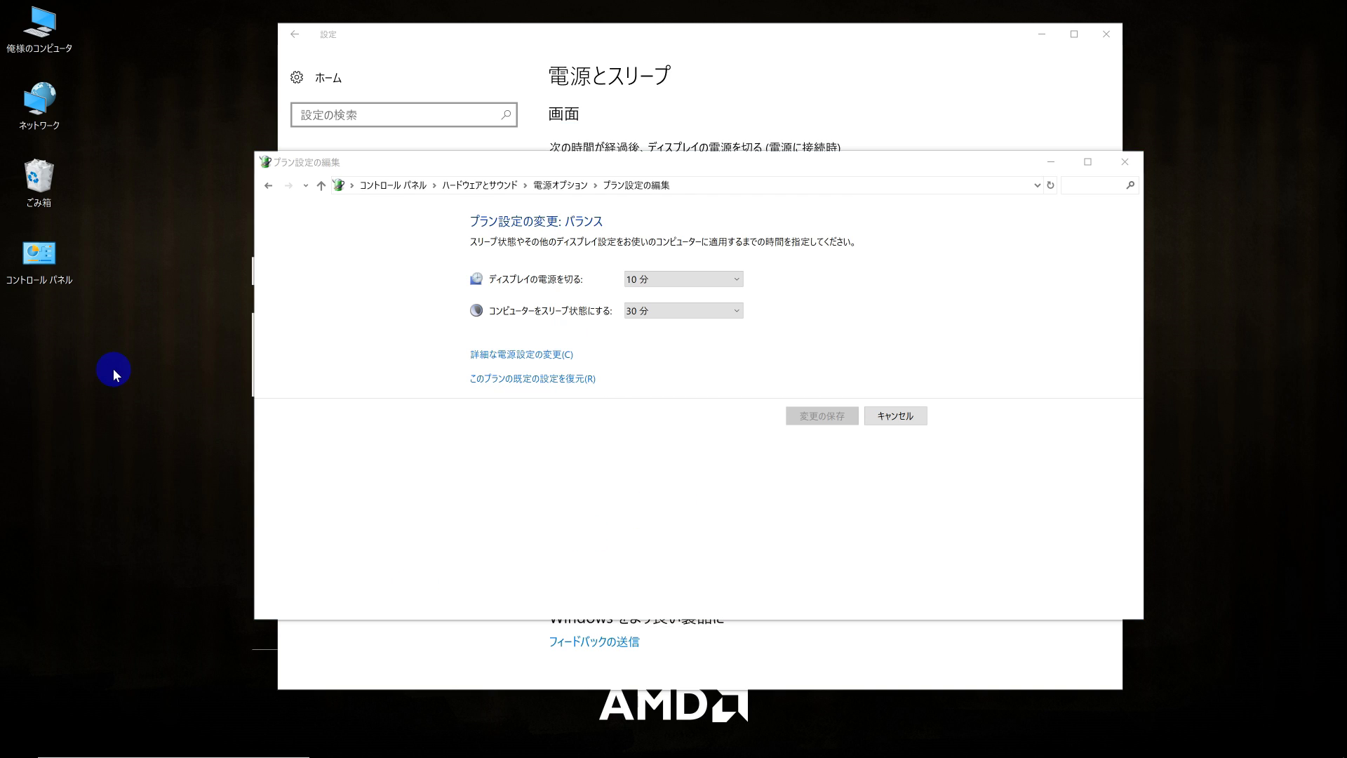
right_click(116, 376)
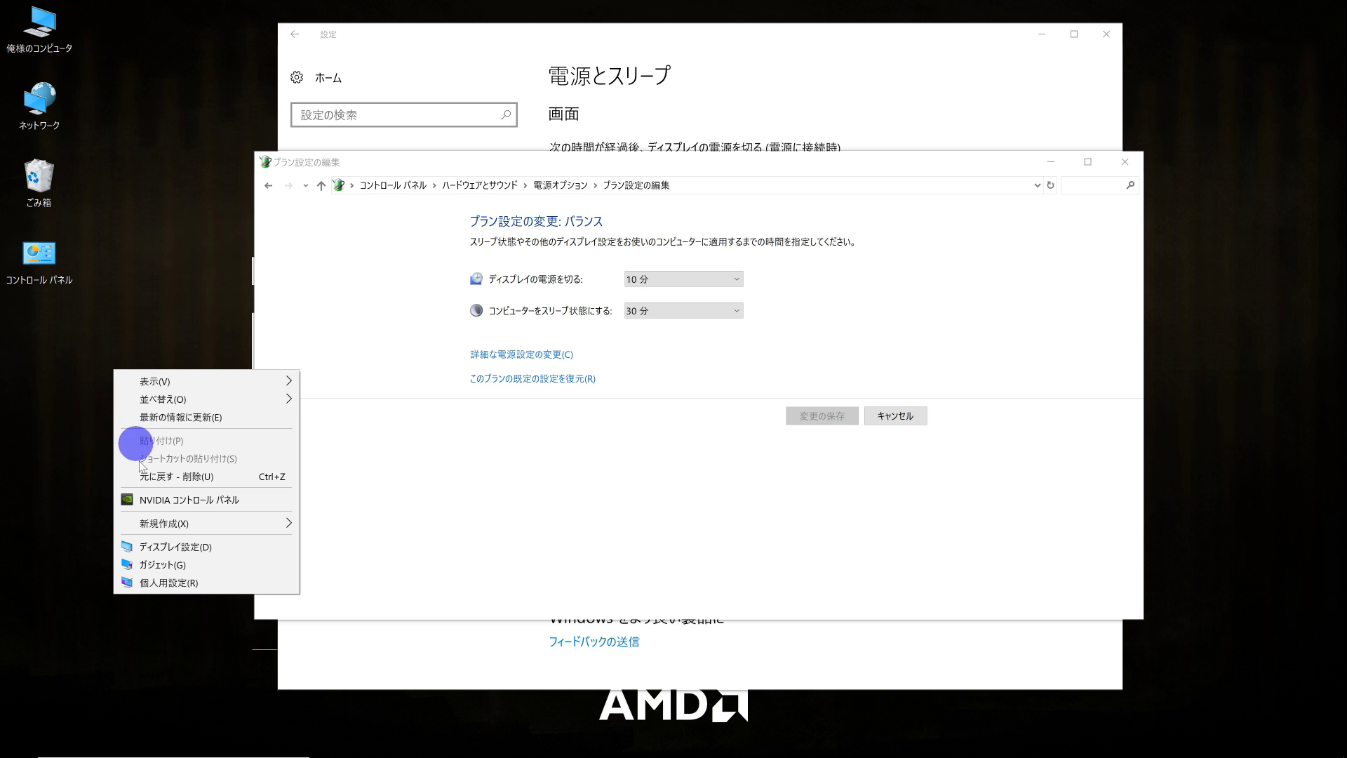
mouse_move(150, 525)
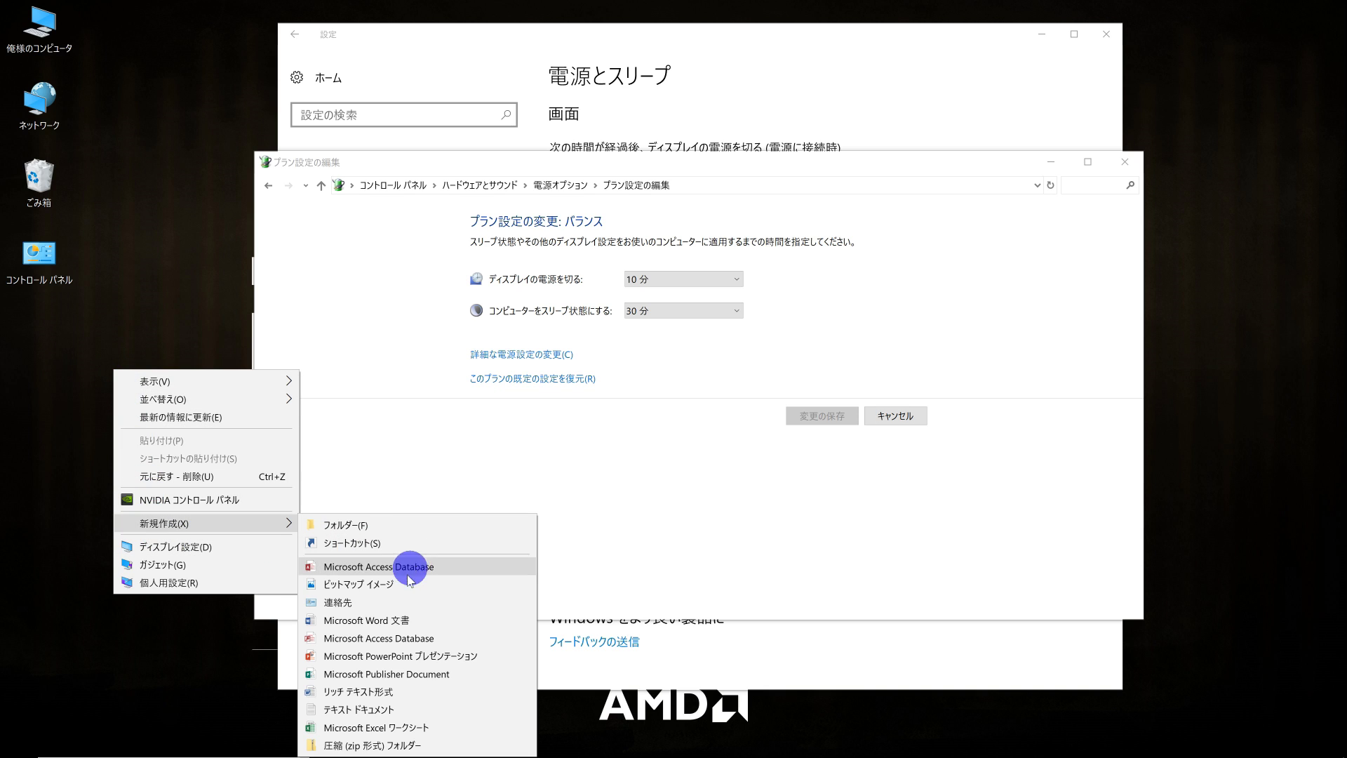
click(391, 712)
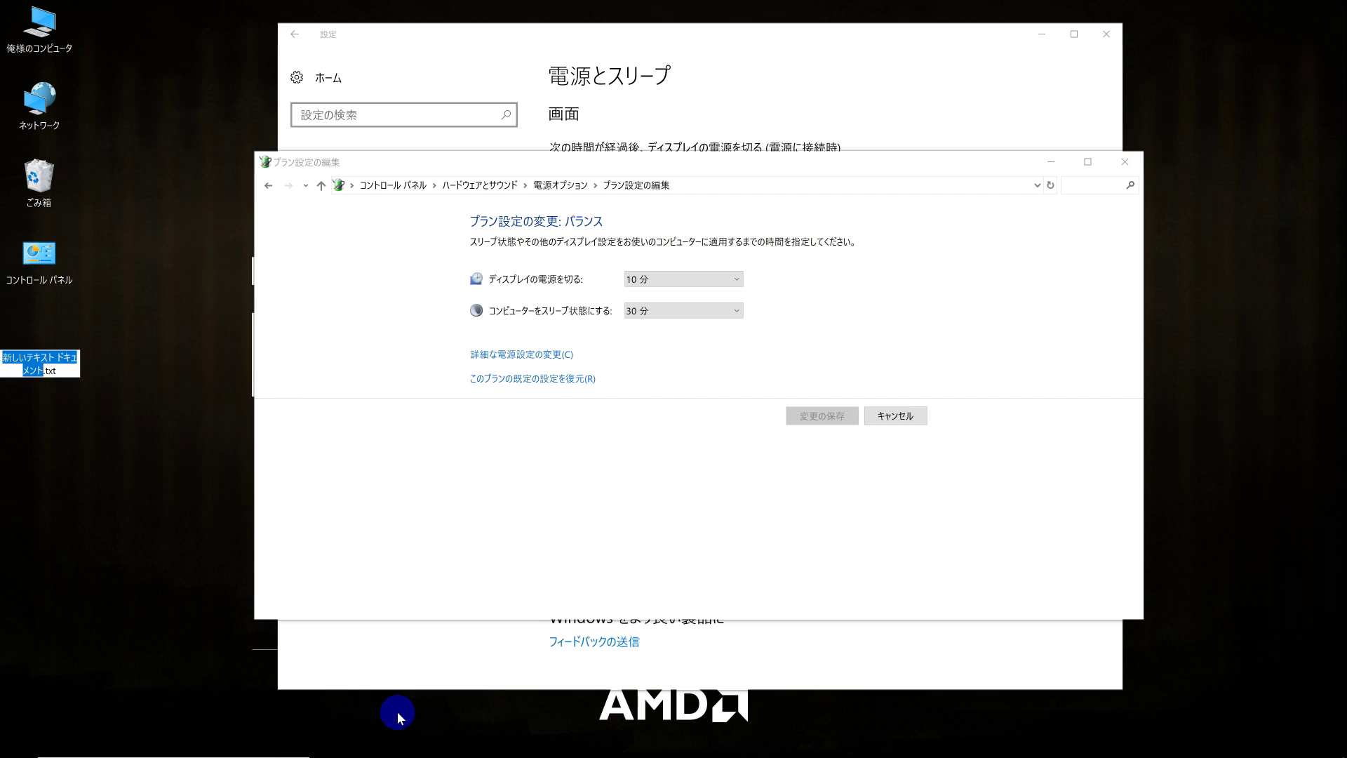
key(Return)
double_click(40, 336)
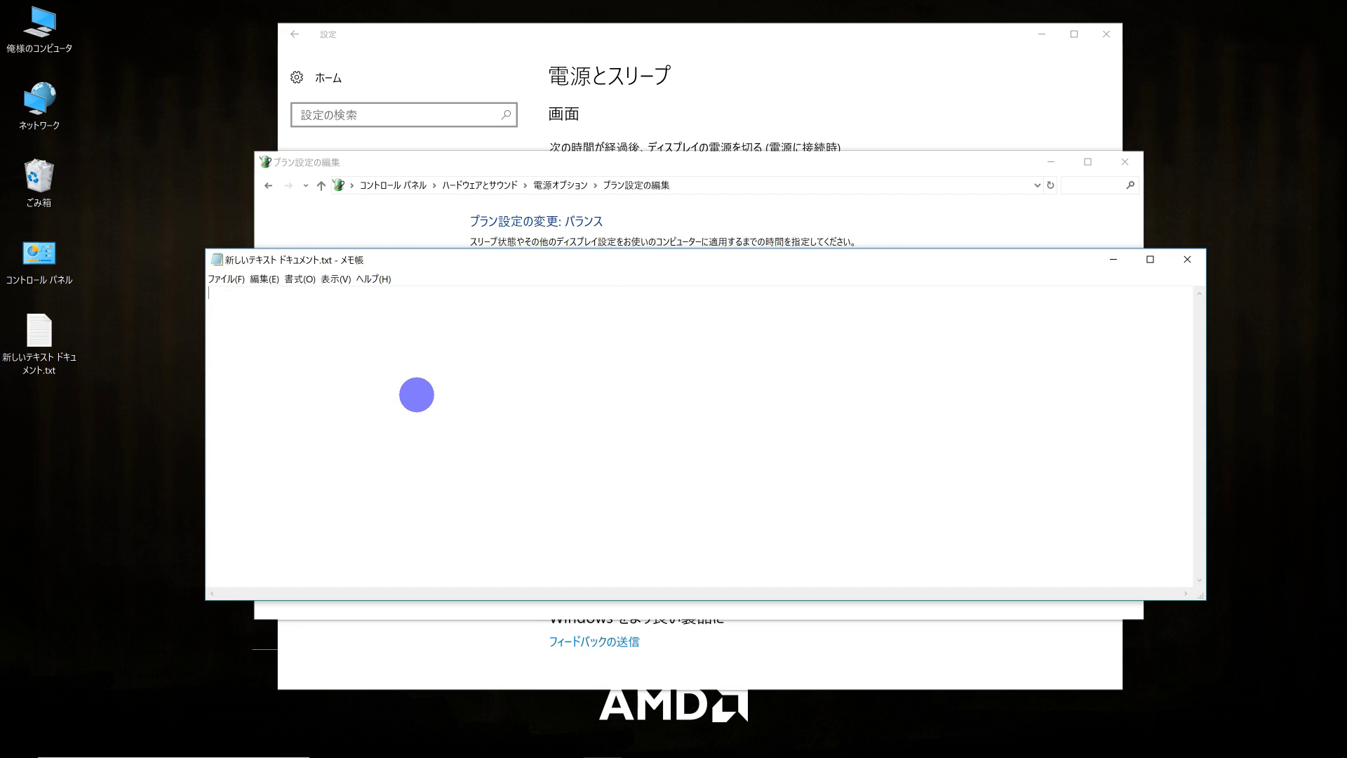
key(ctrl+v)
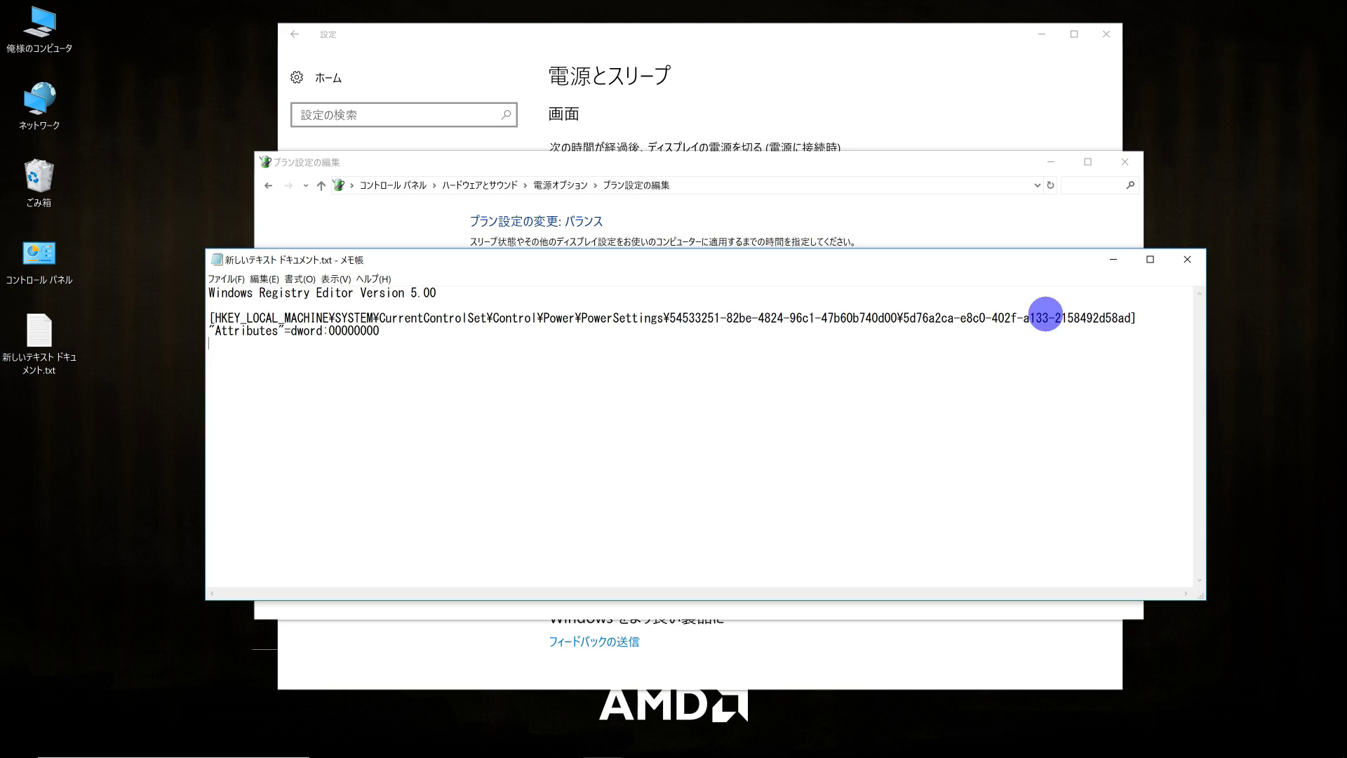
click(223, 281)
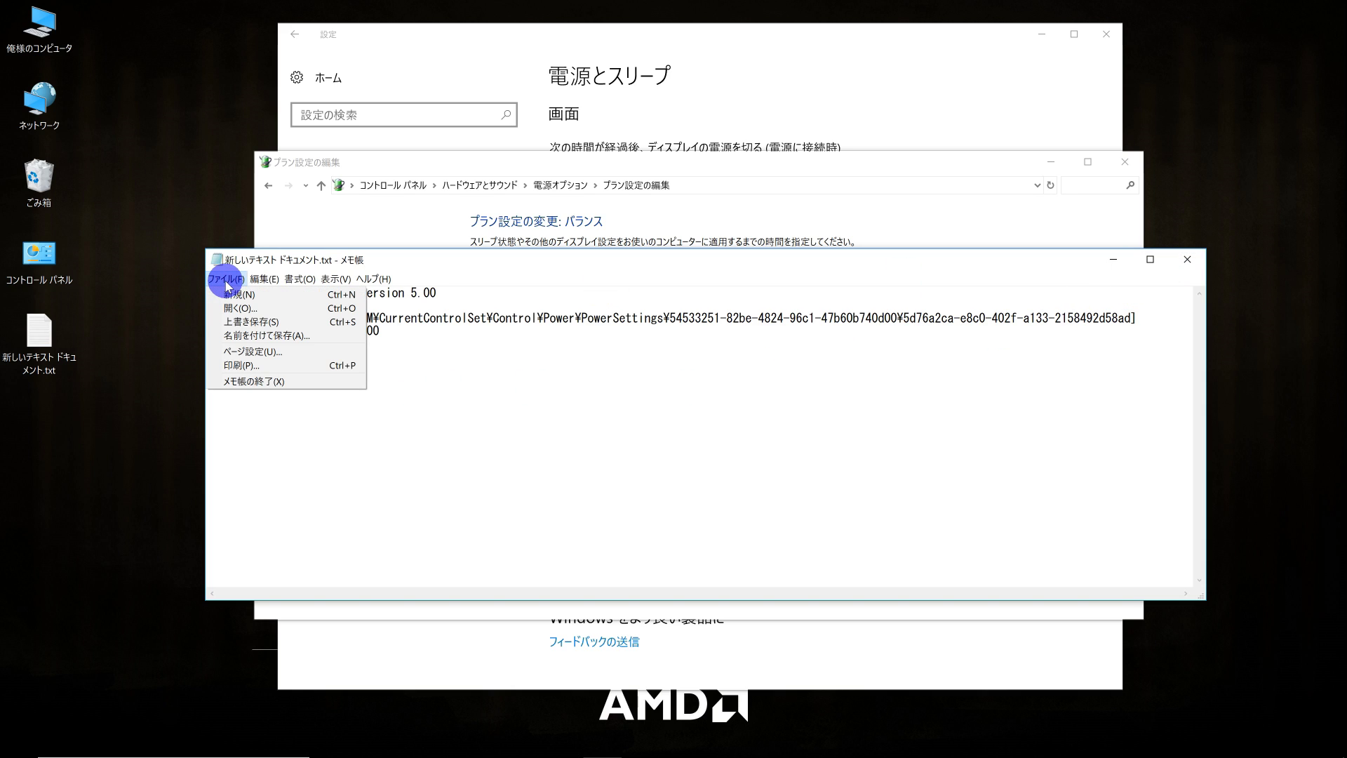
click(228, 323)
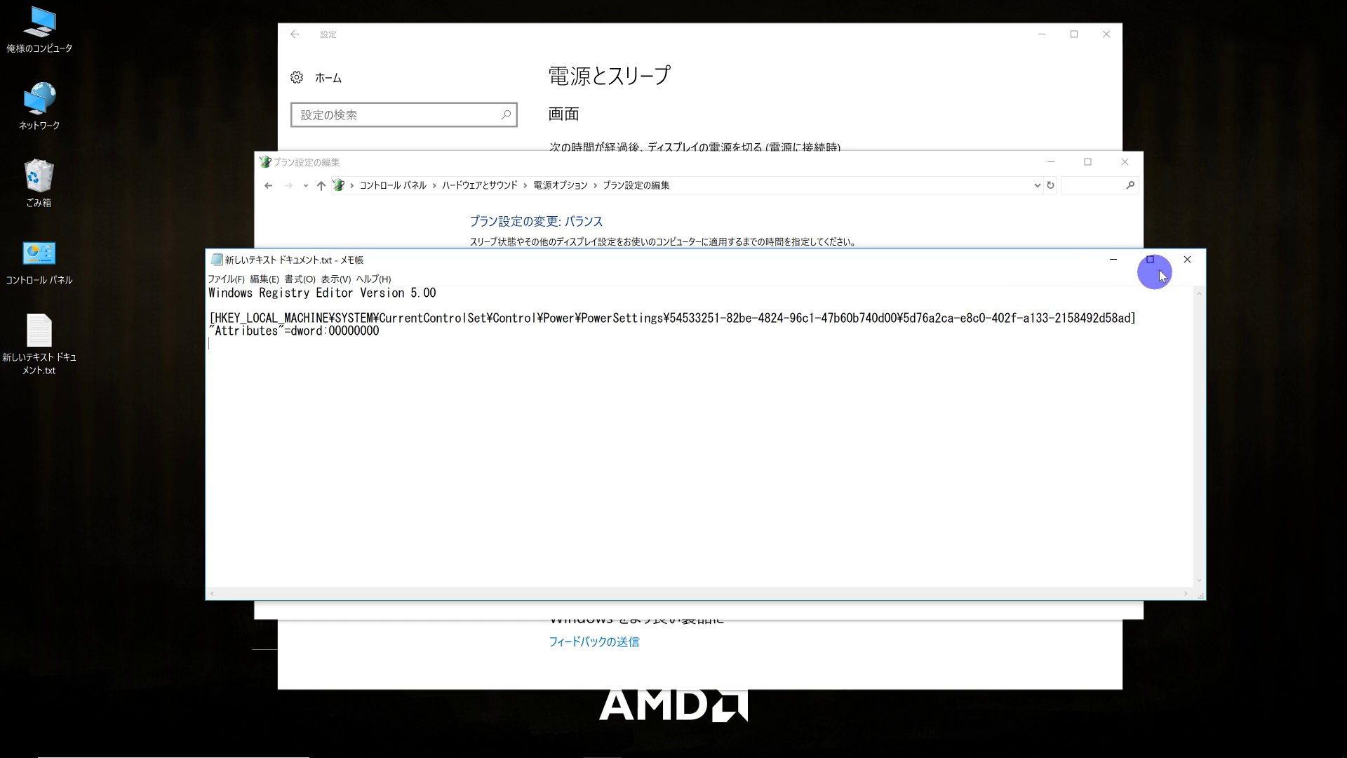
click(1187, 259)
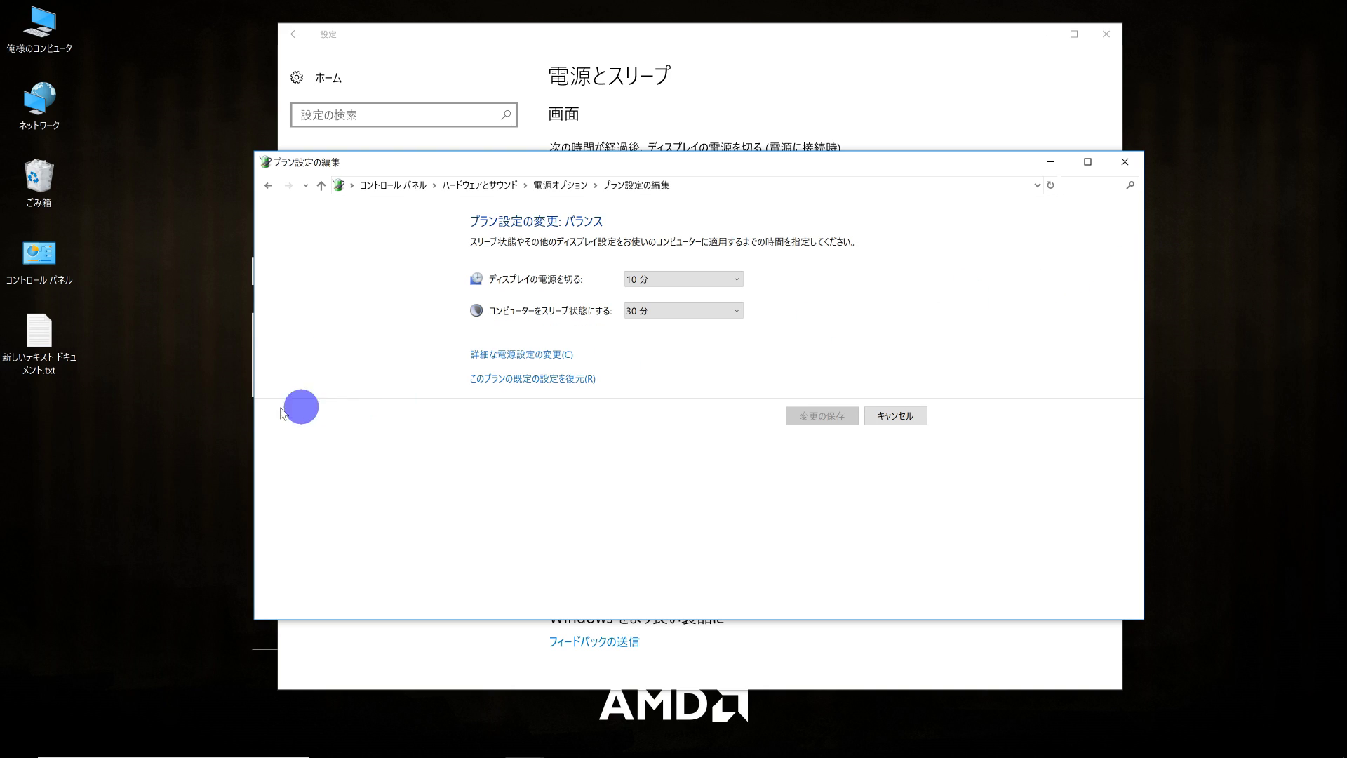
- Change the extension of the text document on the desktop from .txt to .reg and accept the extension change
right_click(35, 363)
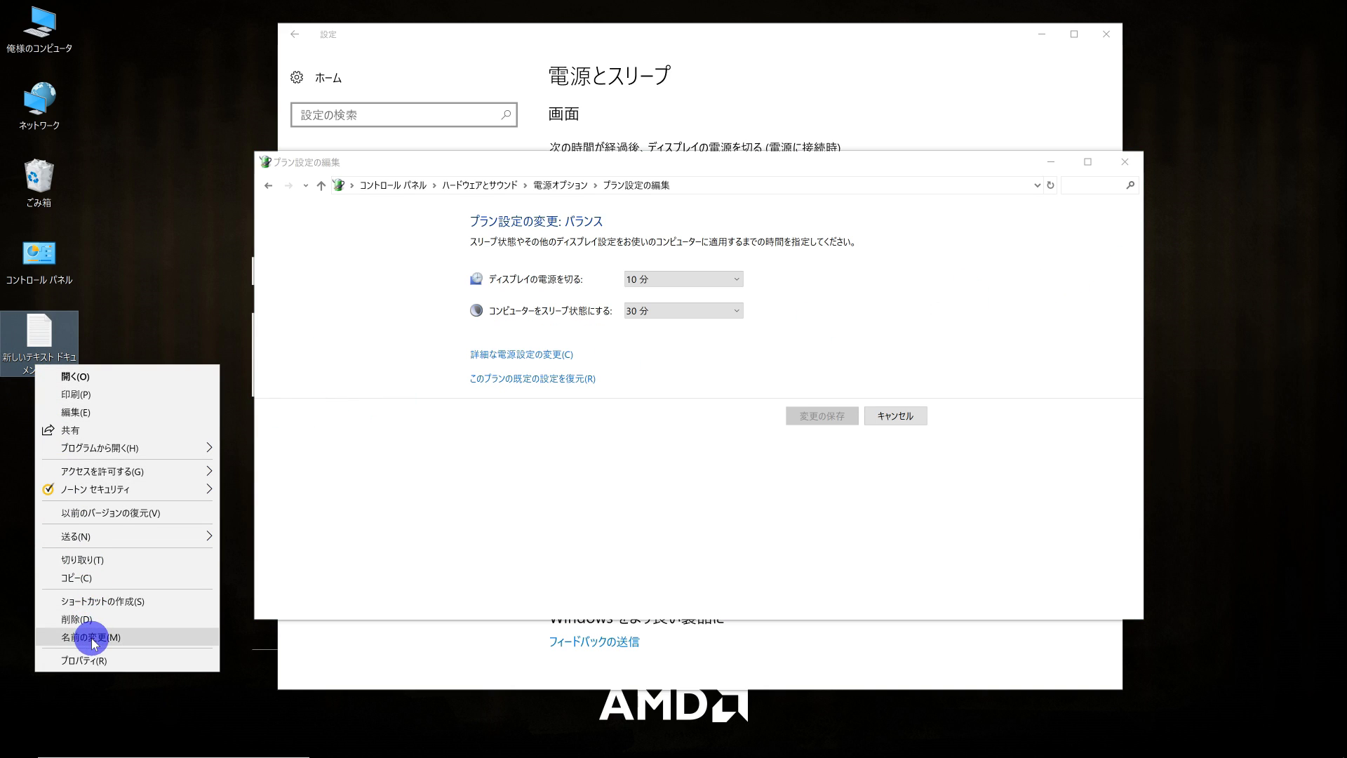
click(78, 637)
click(68, 374)
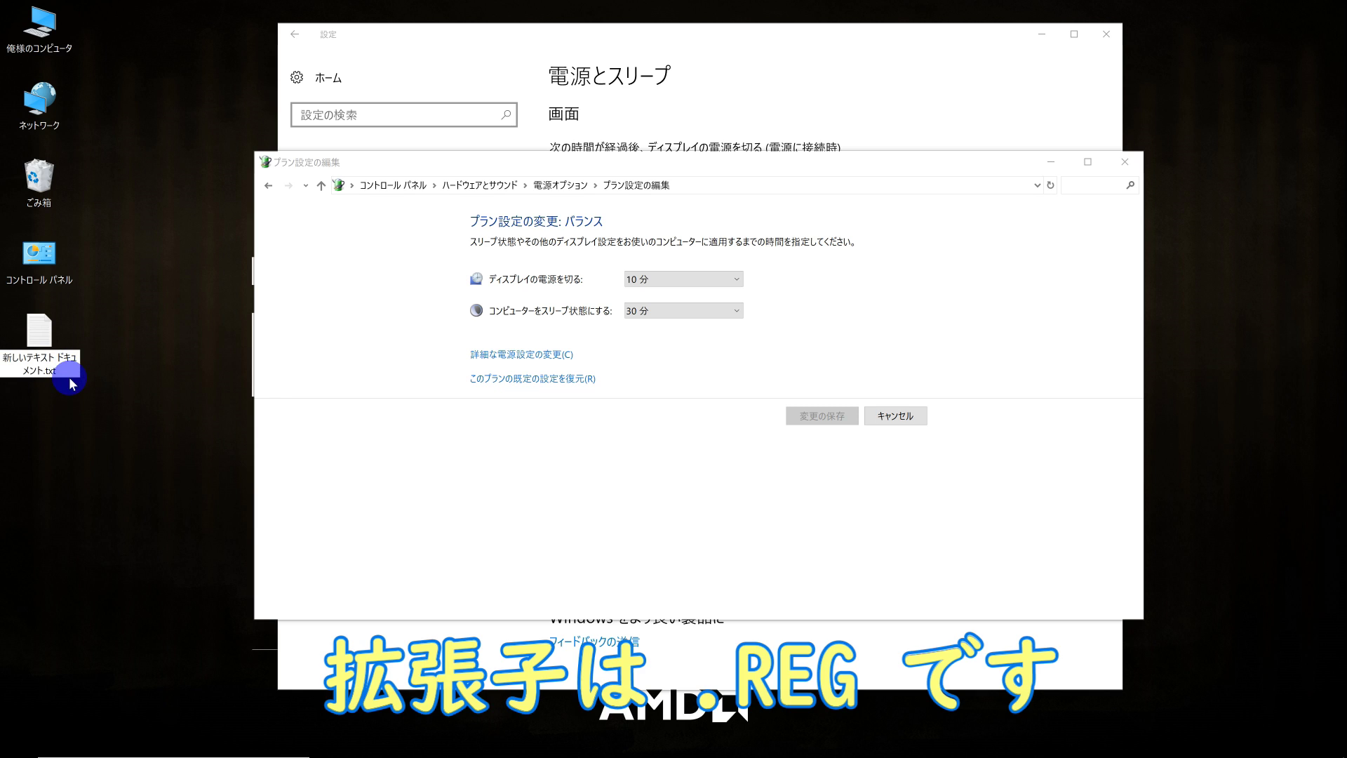
text(reg)
key(Return)
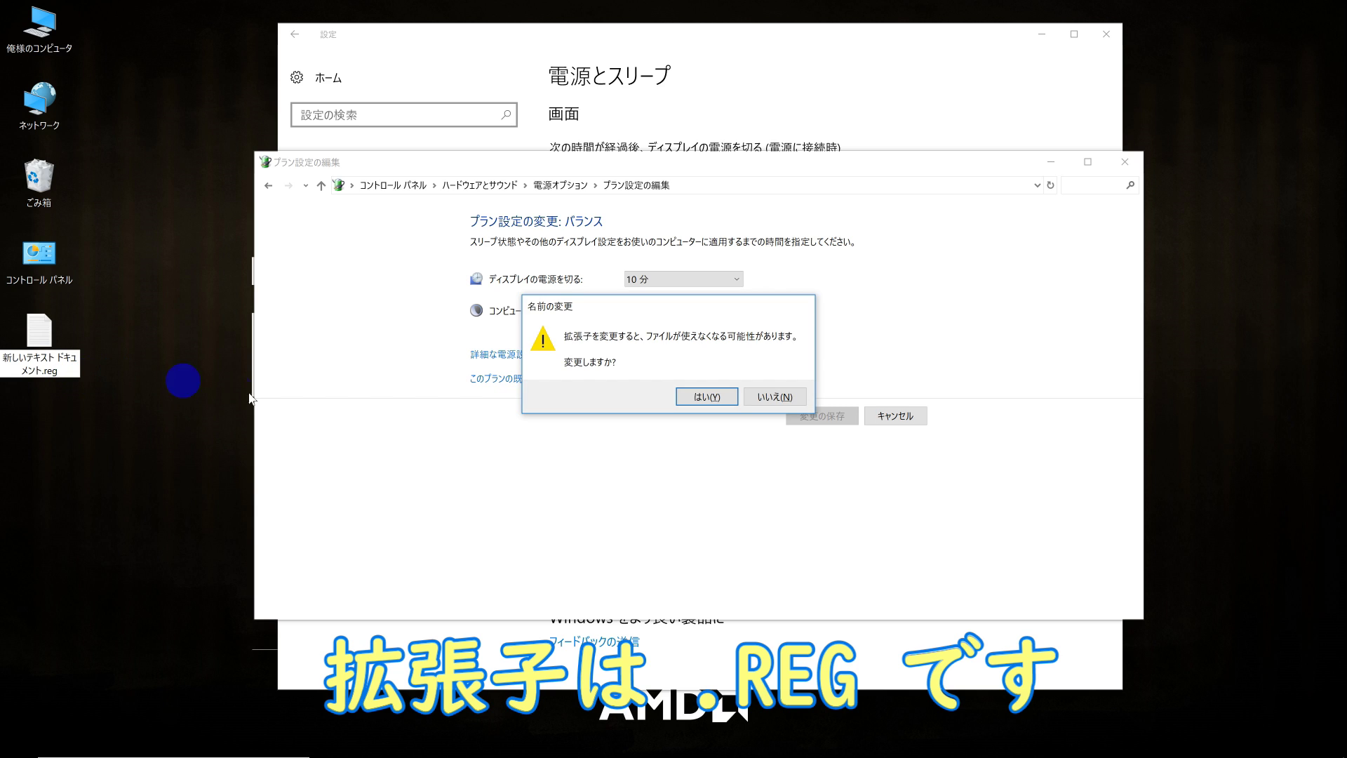
click(707, 398)
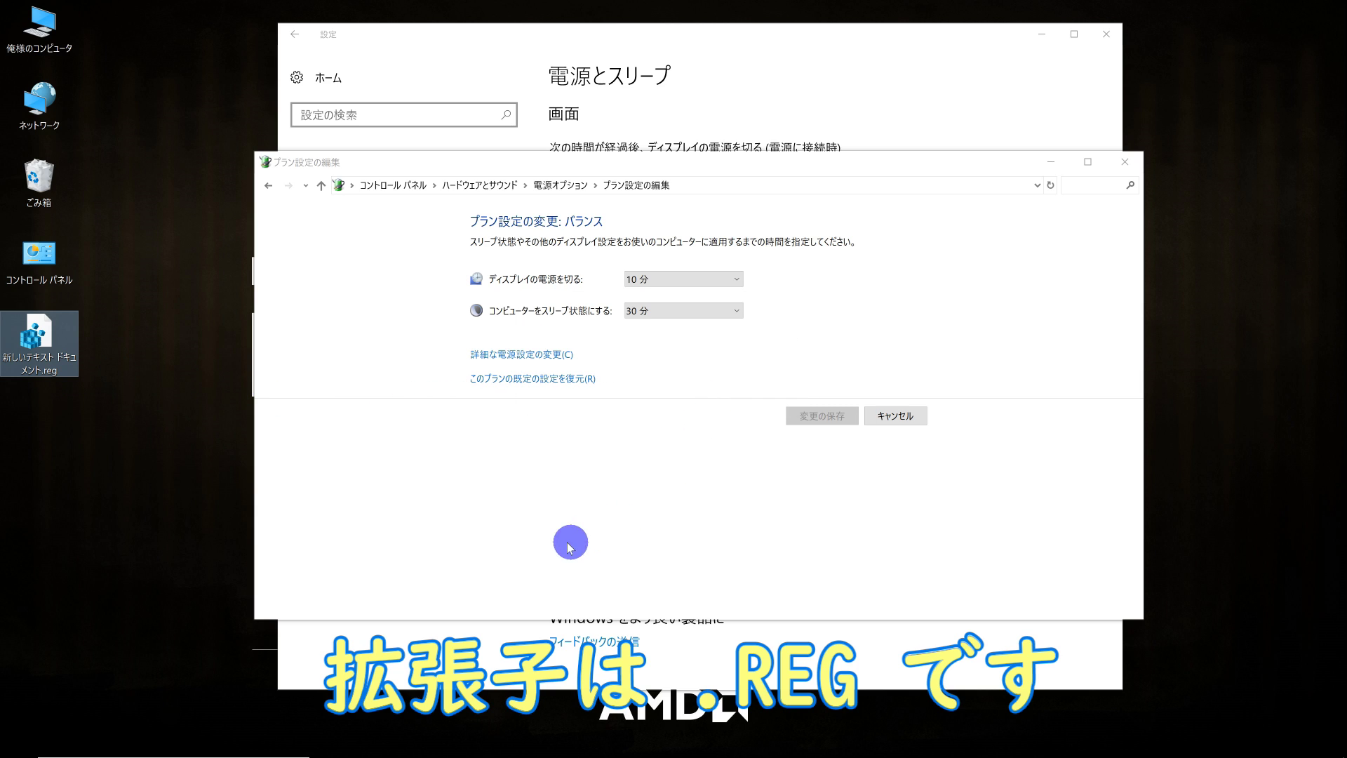
- Run the .reg file on the desktop and add its contents to the registry
double_click(45, 339)
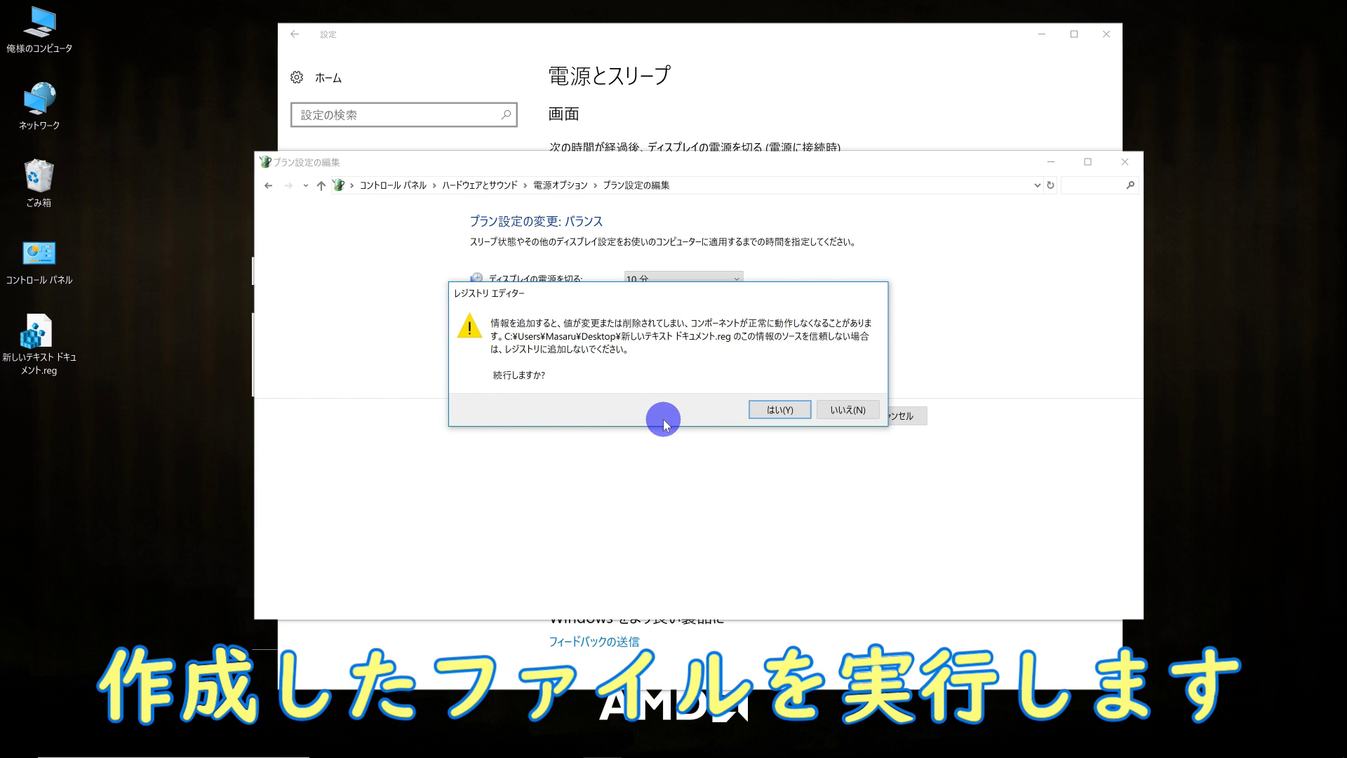
click(773, 412)
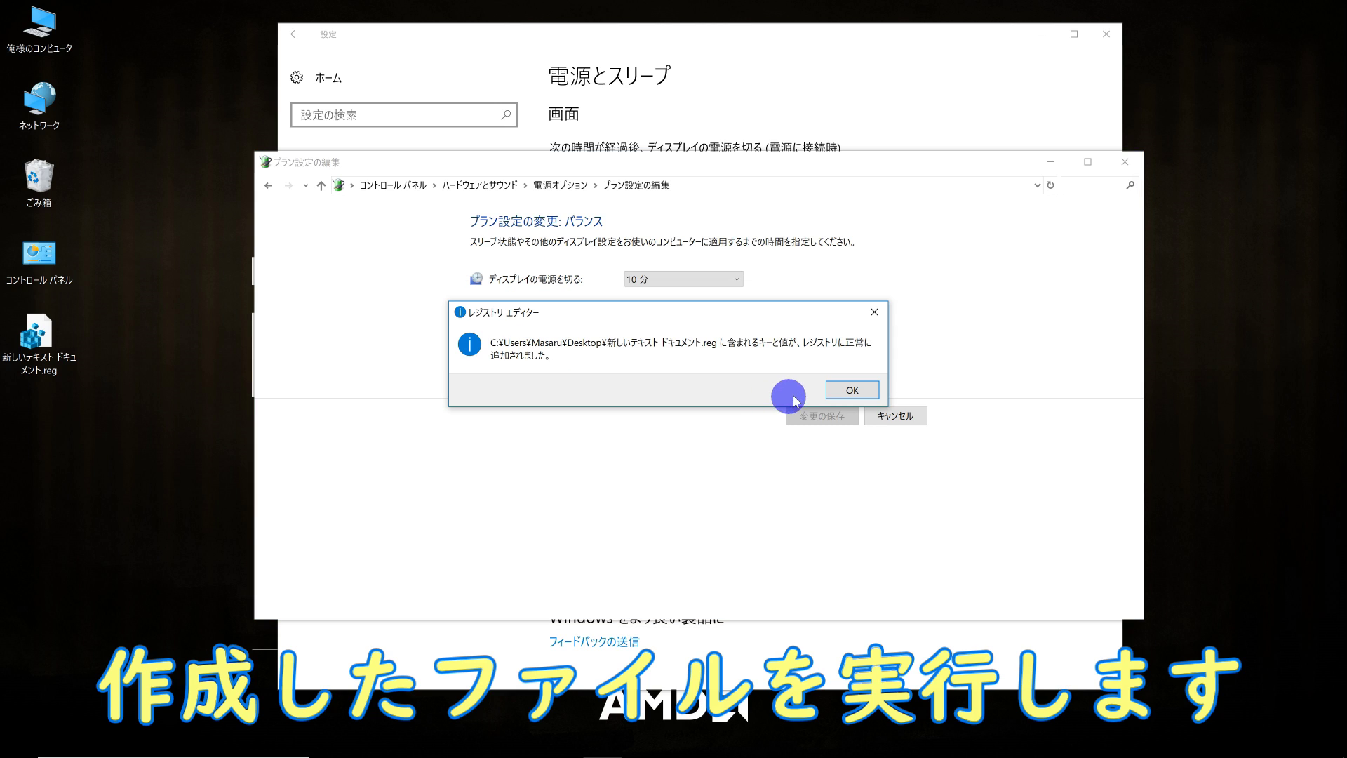
click(844, 388)
- Check プロセッサ アイドル無効 under プロセッサの電源管理 in the advanced power settings, and close the power plan and settings windows
click(514, 360)
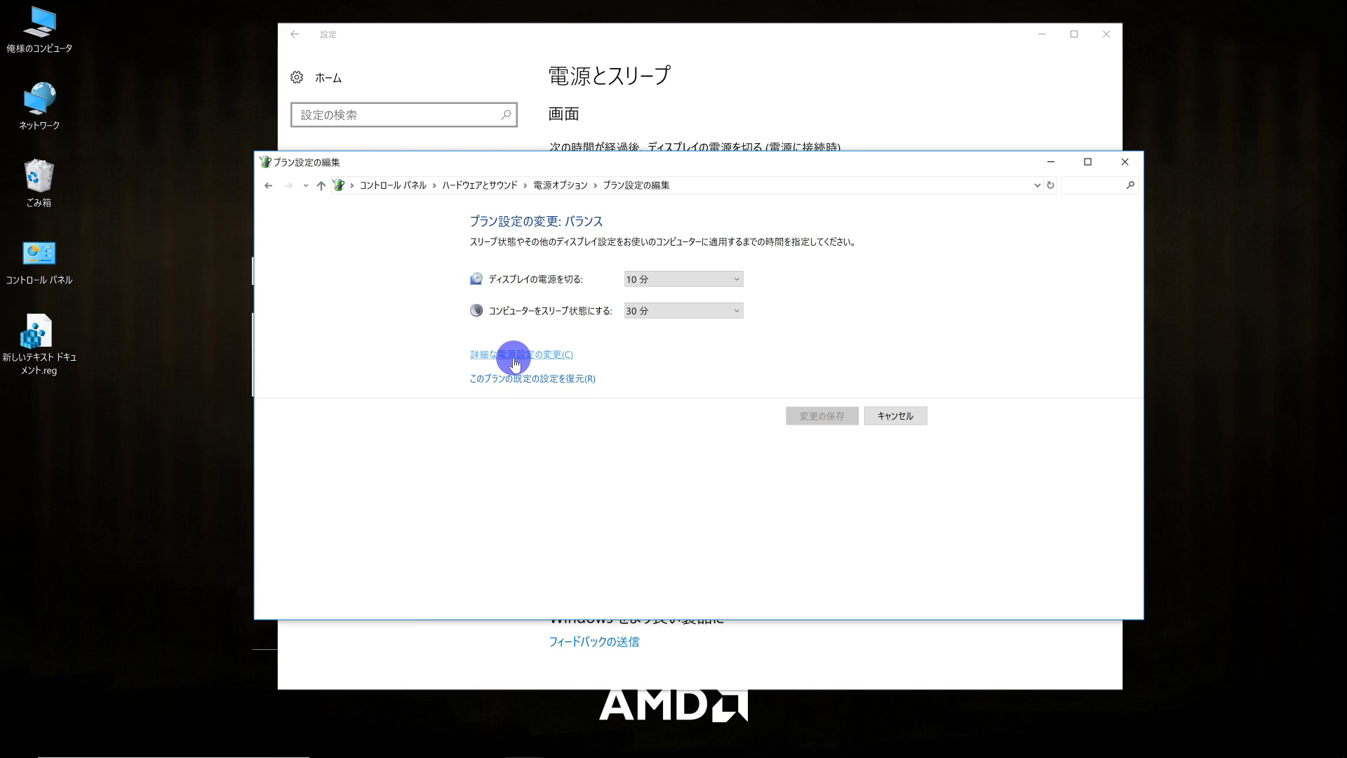
drag(220, 62, 635, 199)
drag(742, 414, 734, 469)
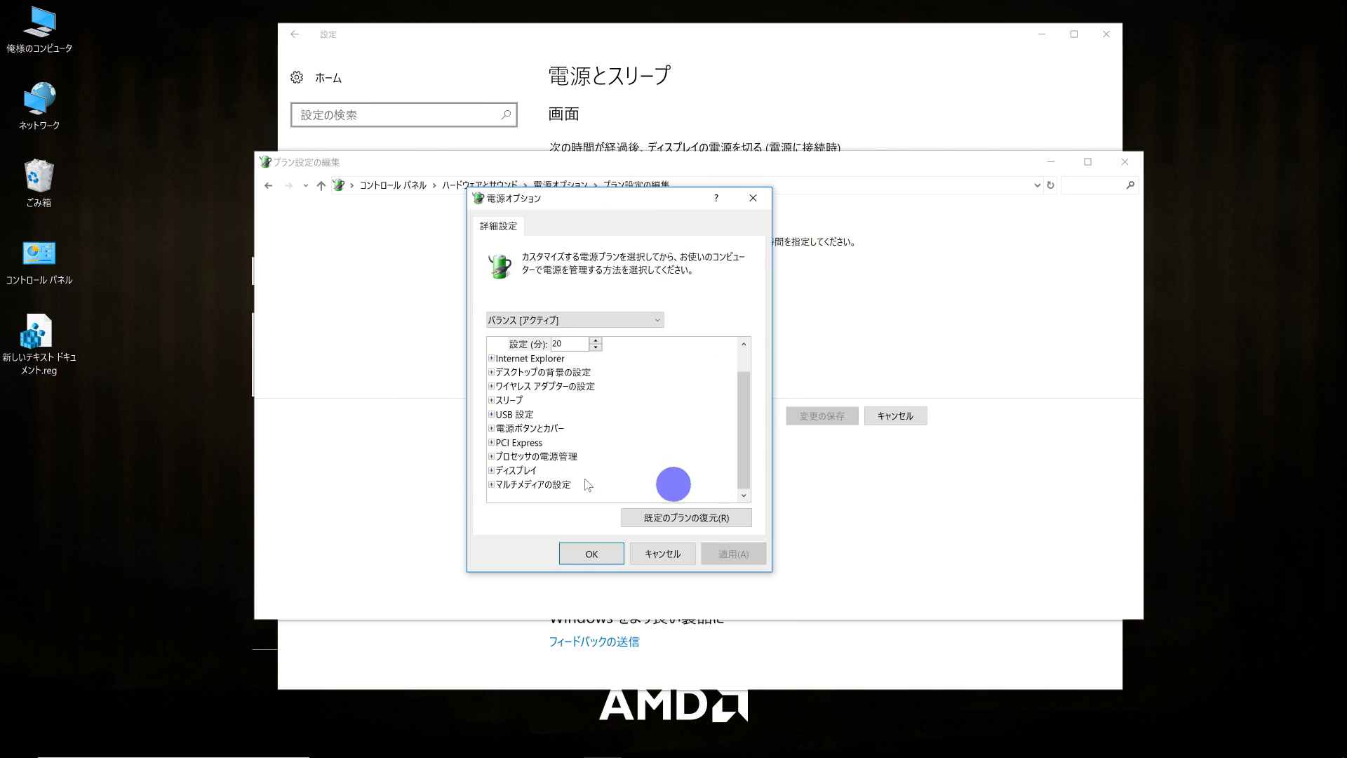
click(491, 457)
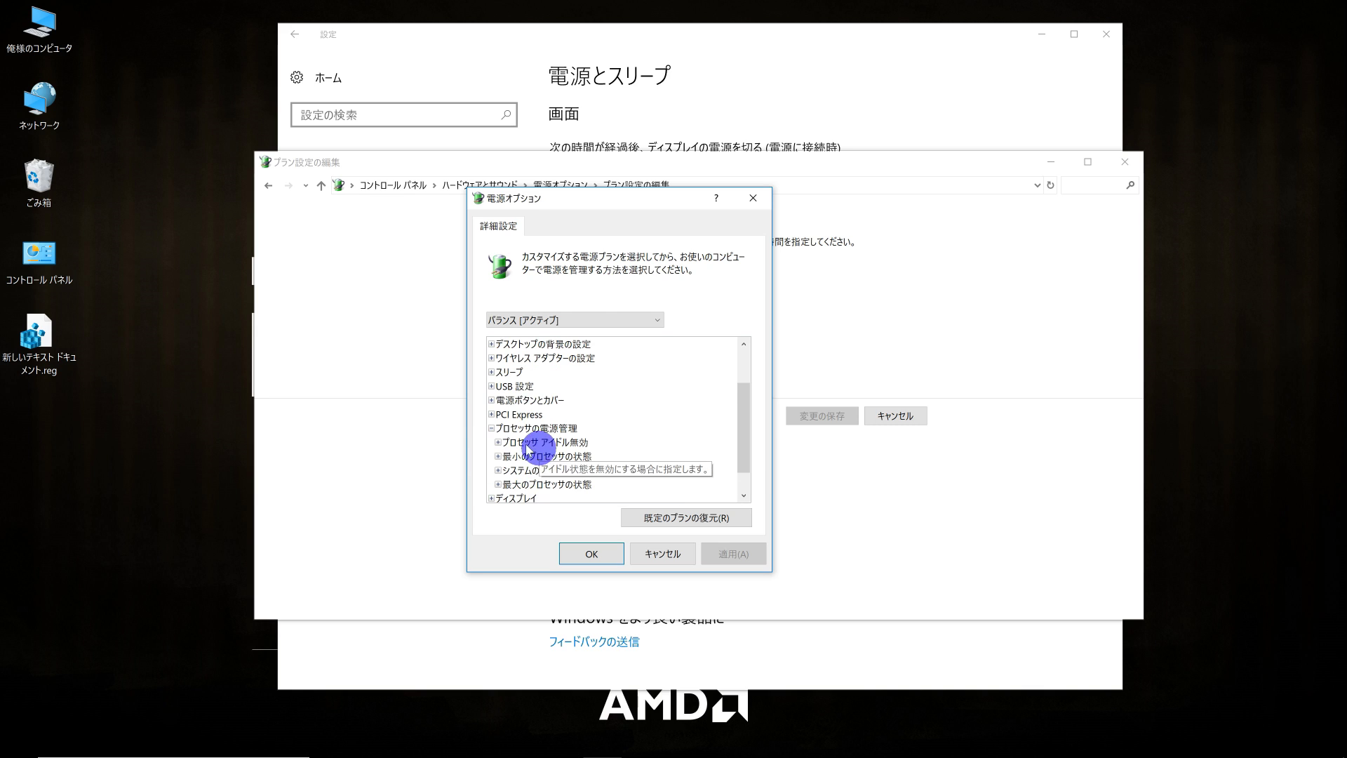
click(498, 442)
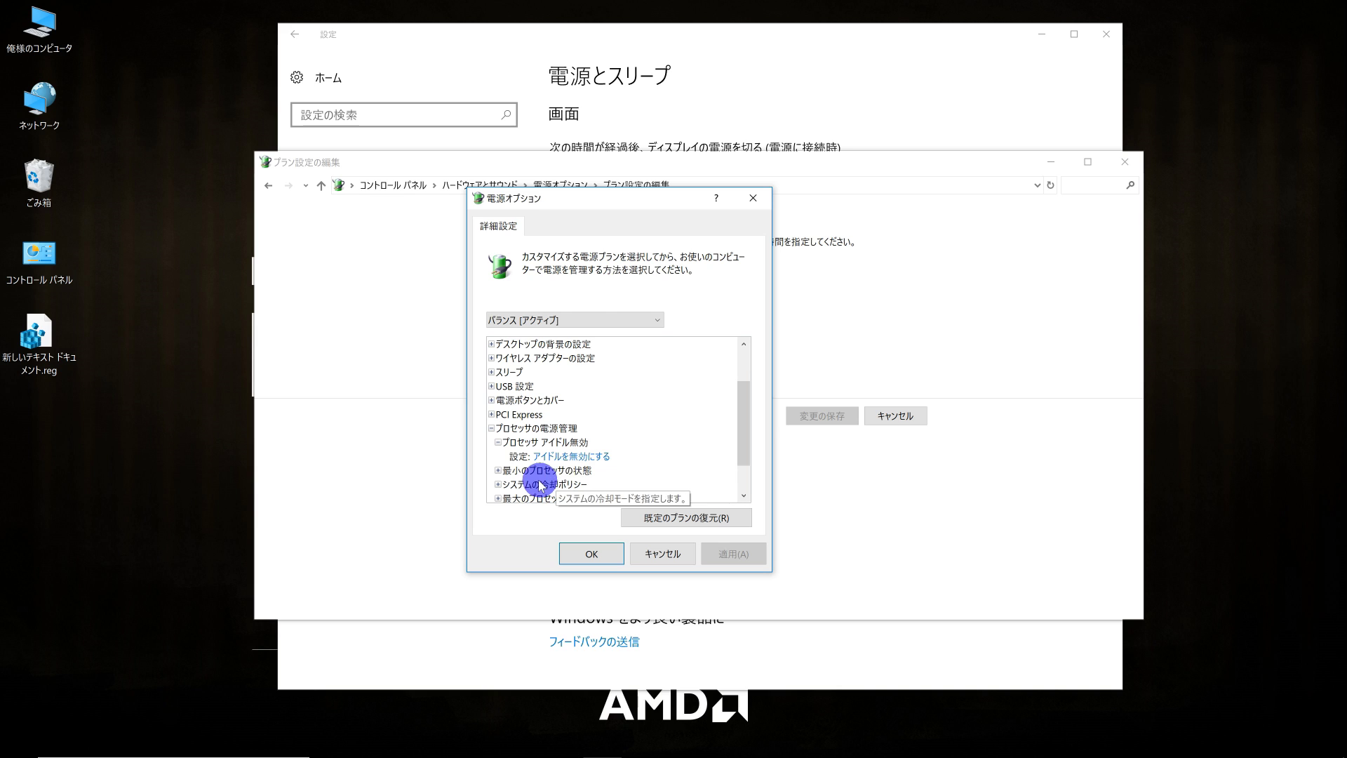
click(588, 555)
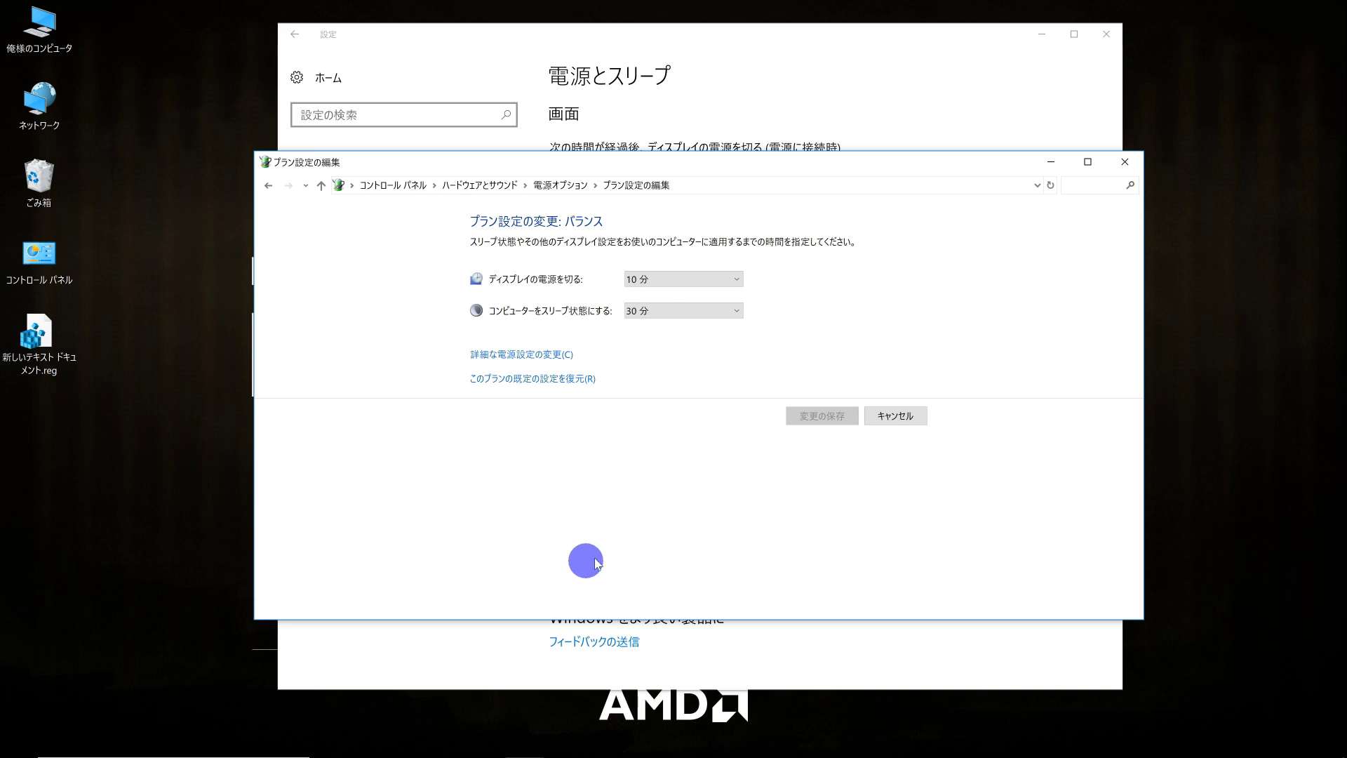
click(1128, 162)
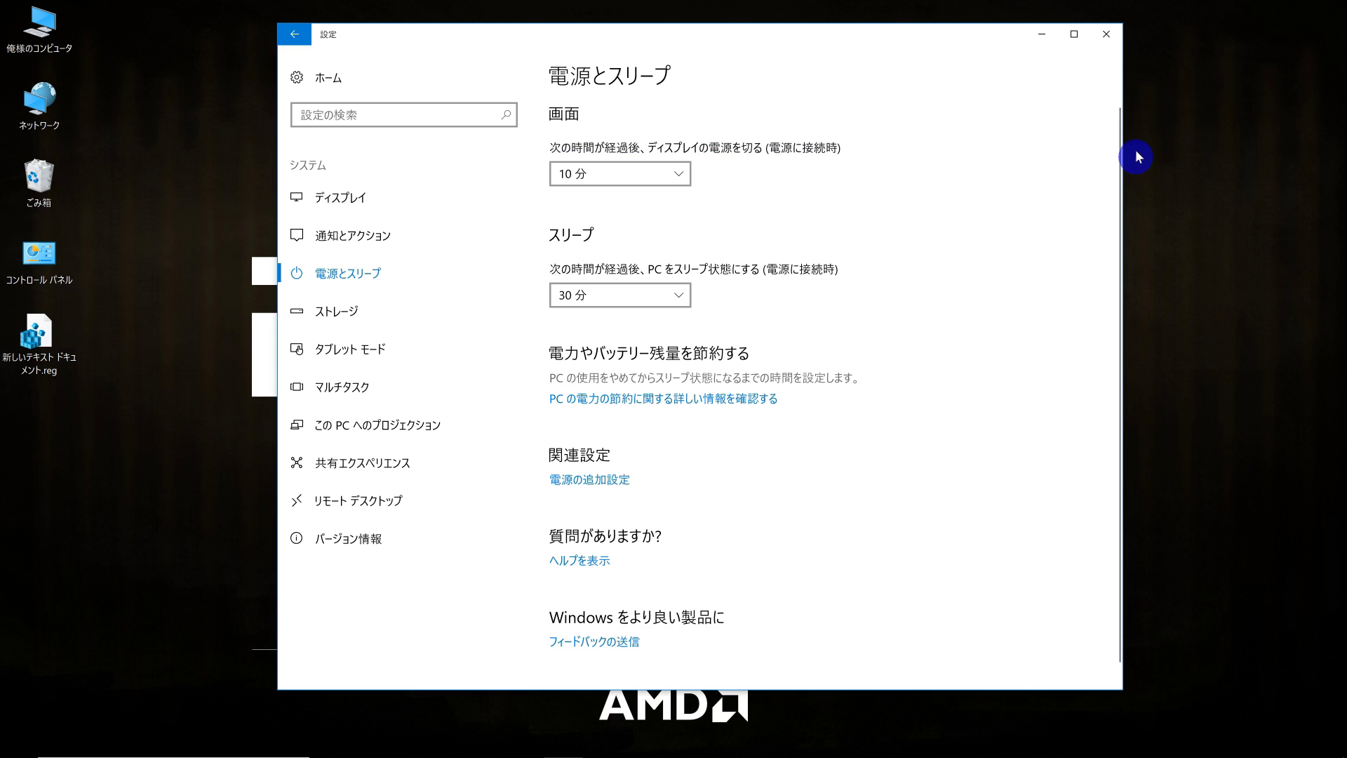
click(1106, 34)
- Check the ファイル名拡張子 display option in the 俺様のコンピュータ folder window and close the window
double_click(56, 44)
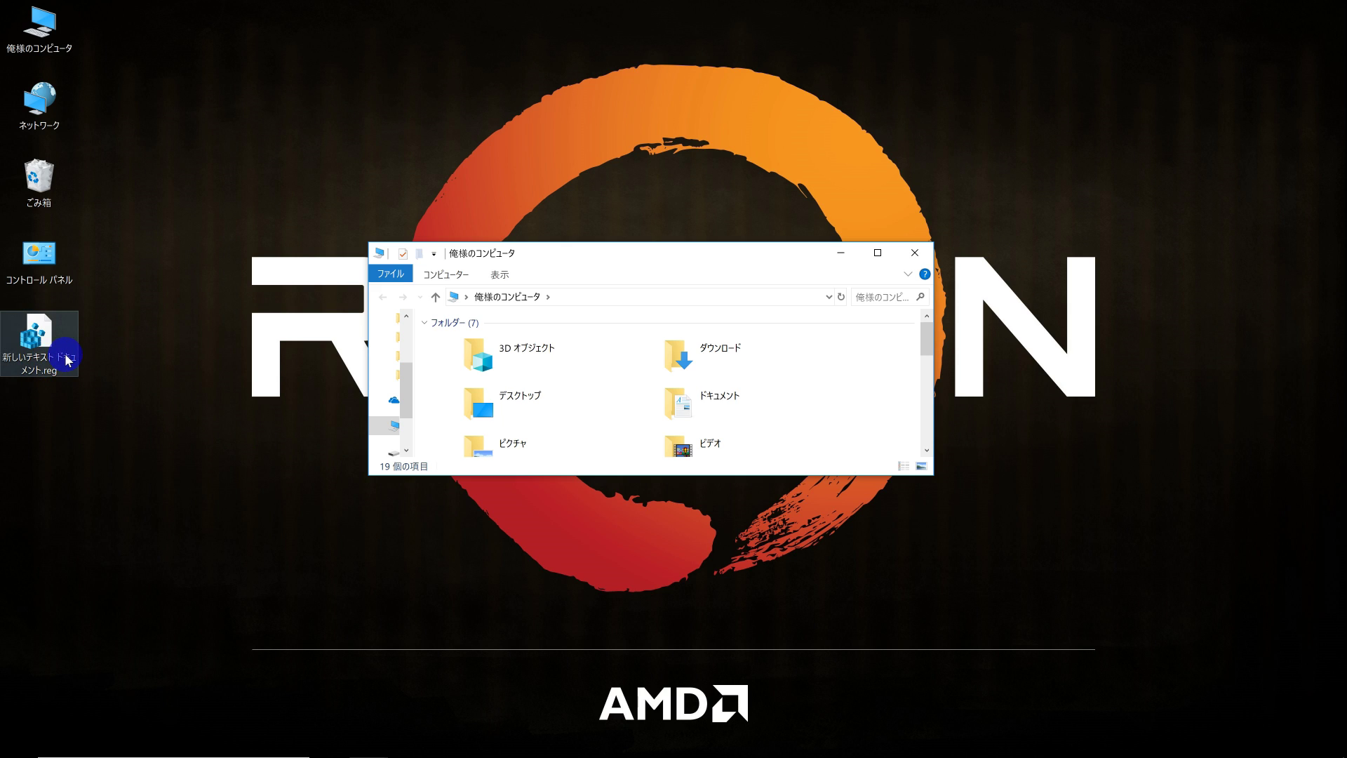
click(501, 277)
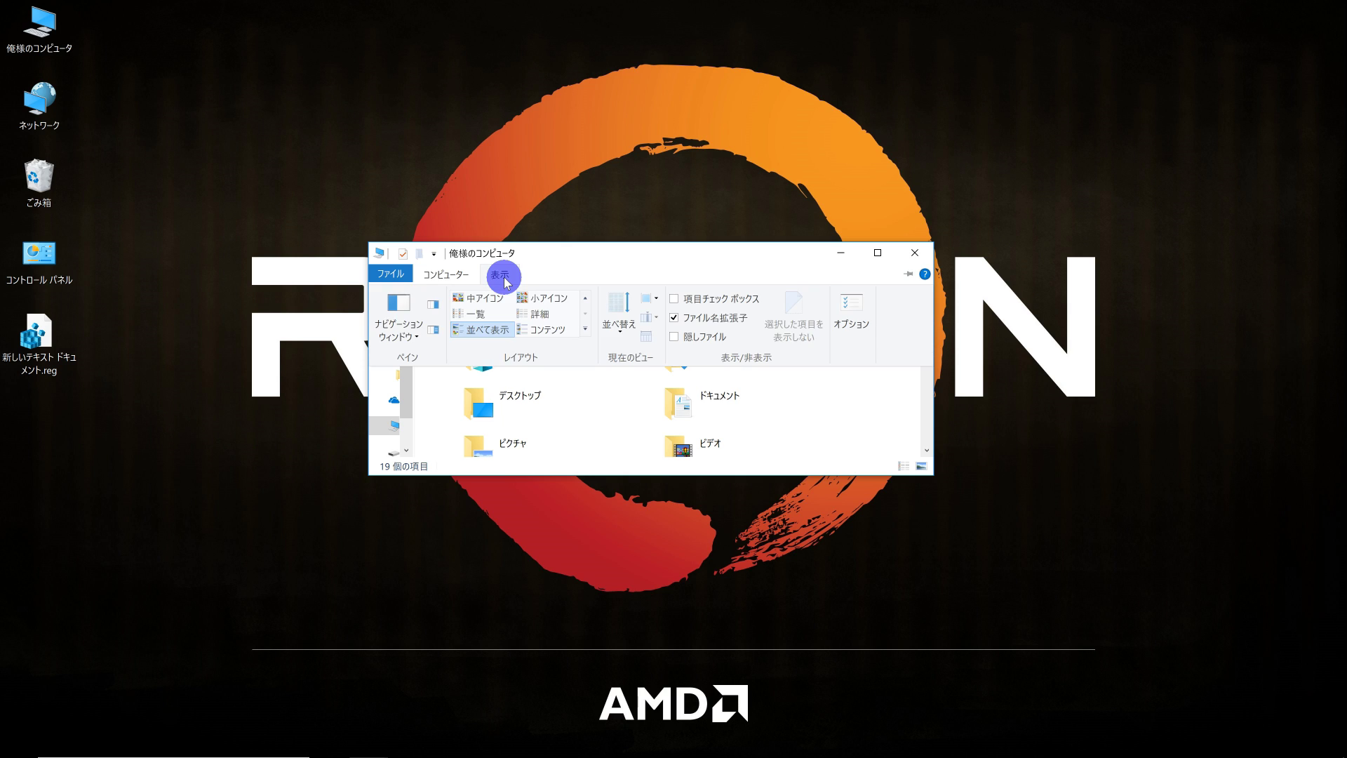
click(678, 319)
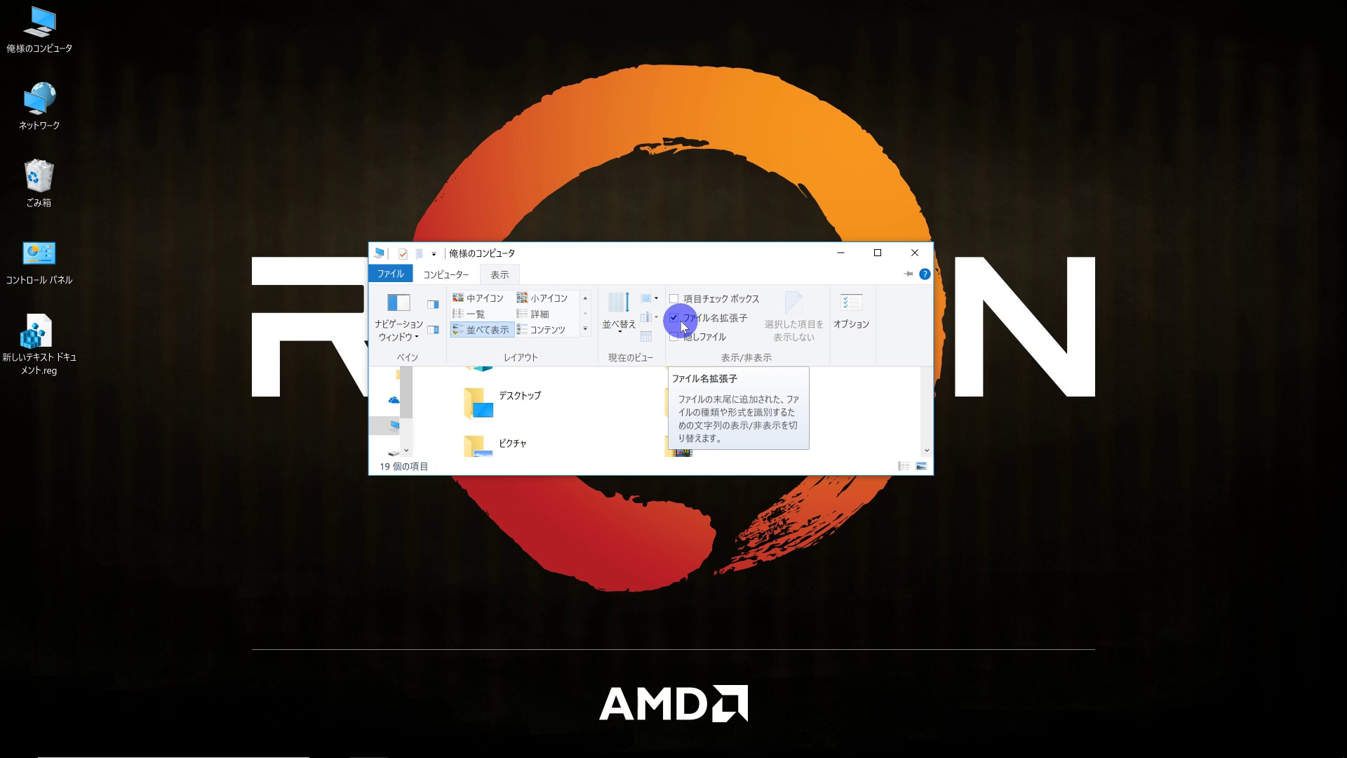
click(916, 254)
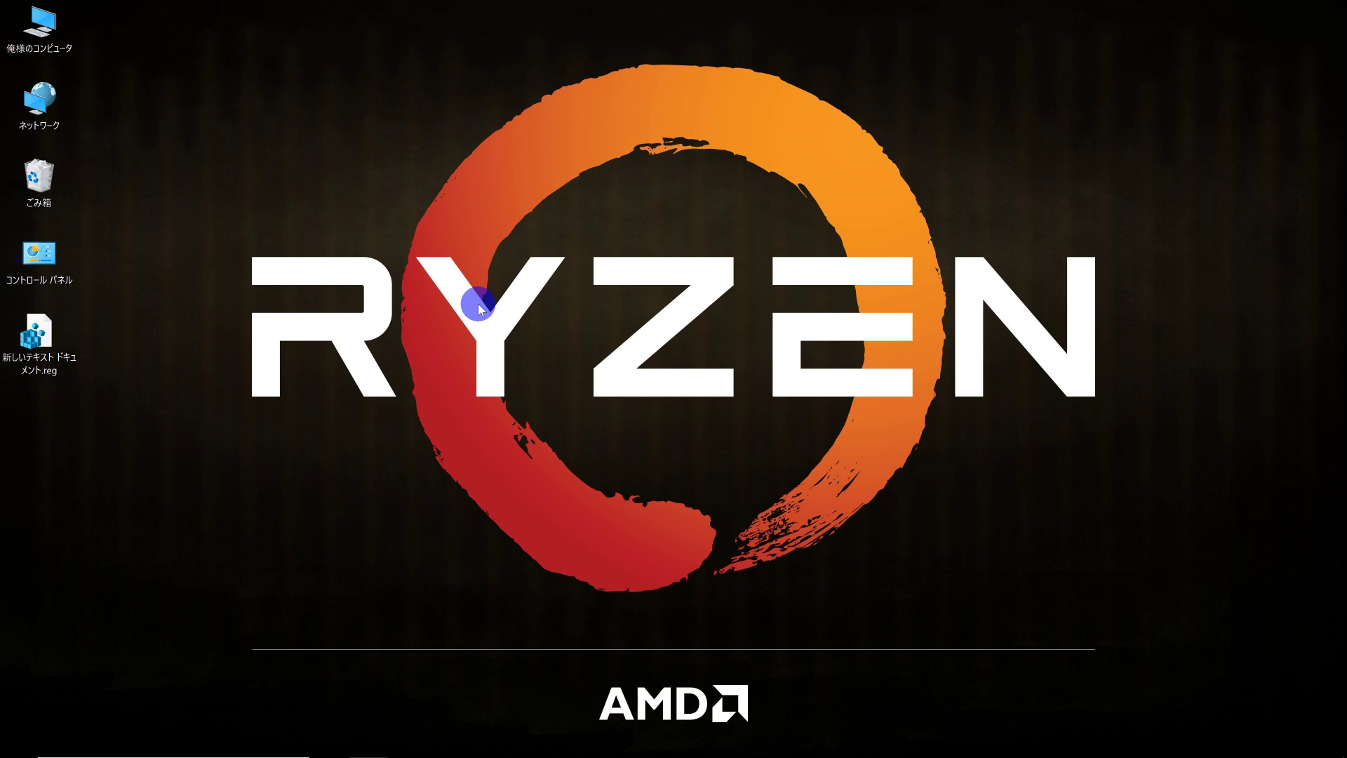